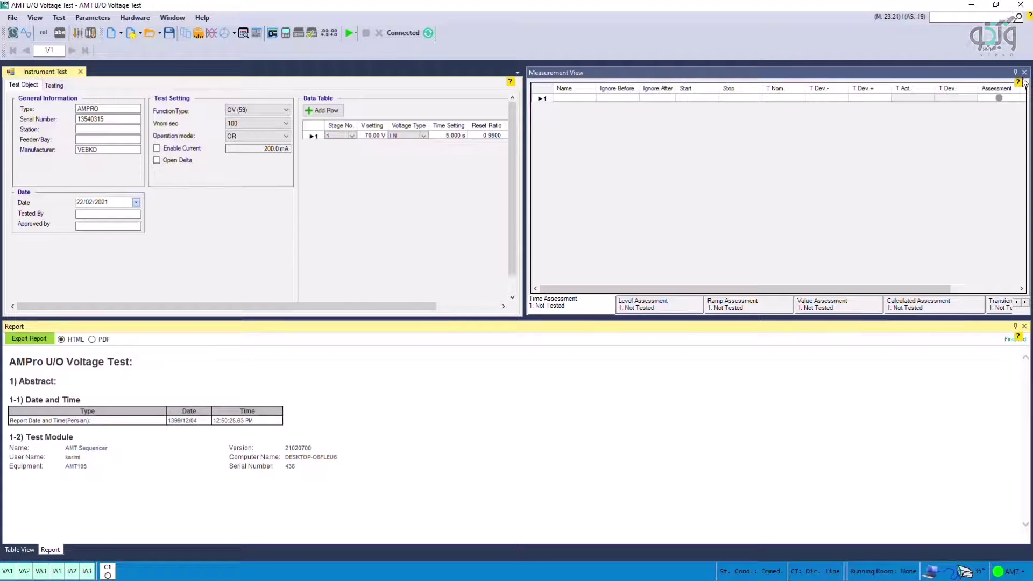
# - Close the Report view and open the first Vector View
pyautogui.click(1024, 326)
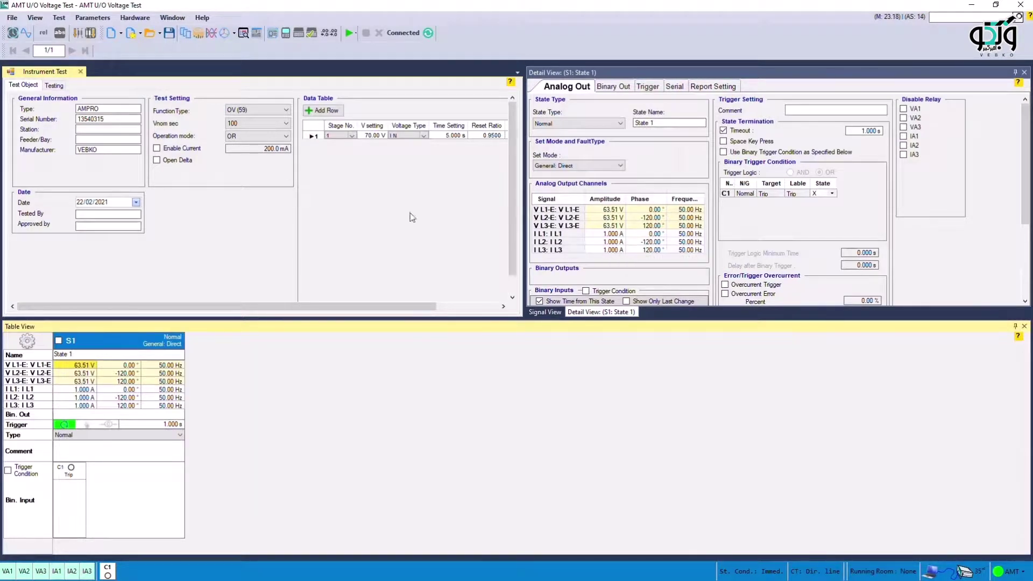
pyautogui.click(39, 20)
pyautogui.moveTo(106, 144)
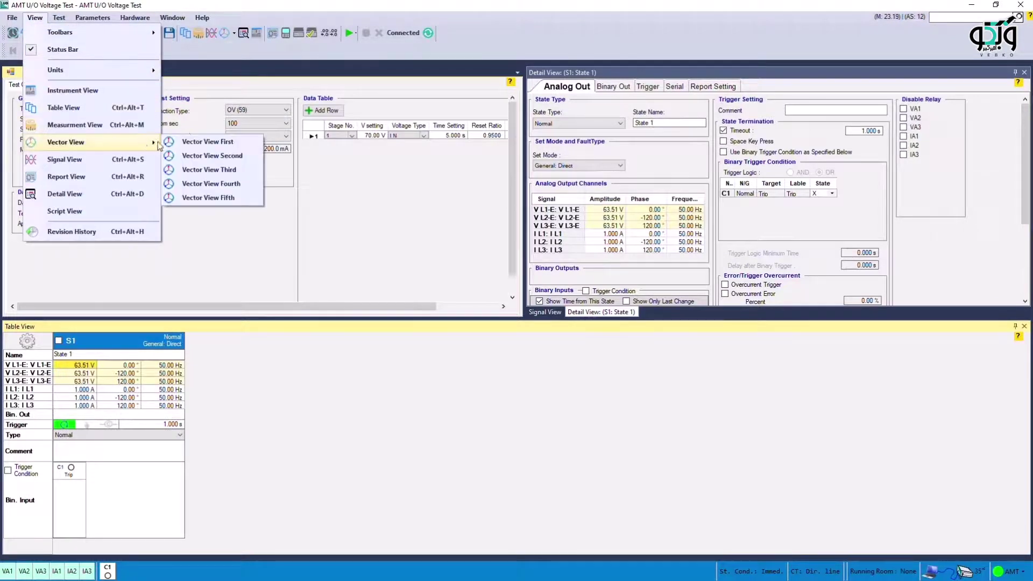
pyautogui.click(185, 147)
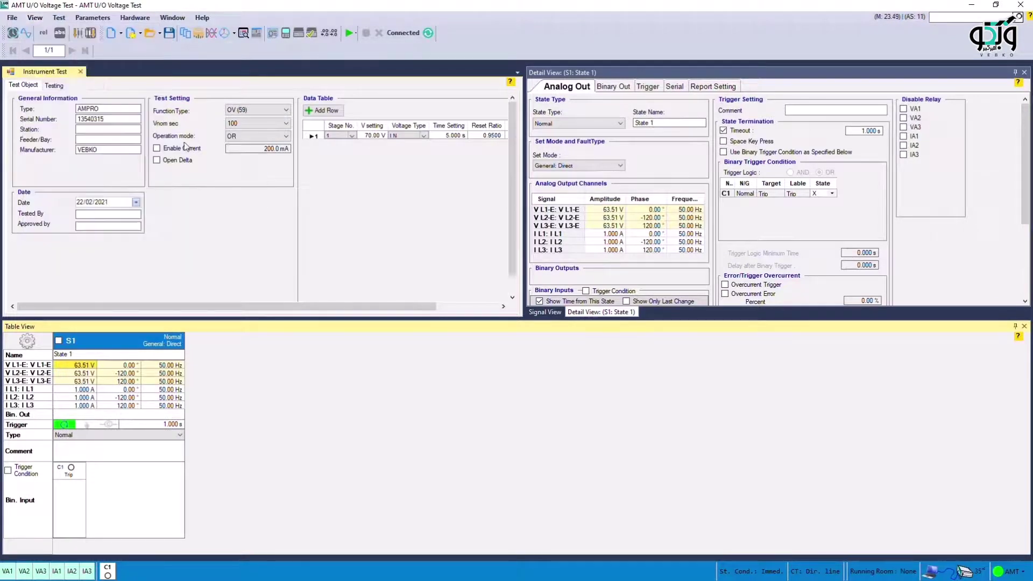
# - Set the test object's type to P141 and its manufacturer to MICOM
pyautogui.doubleClick(111, 106)
pyautogui.write('P141')
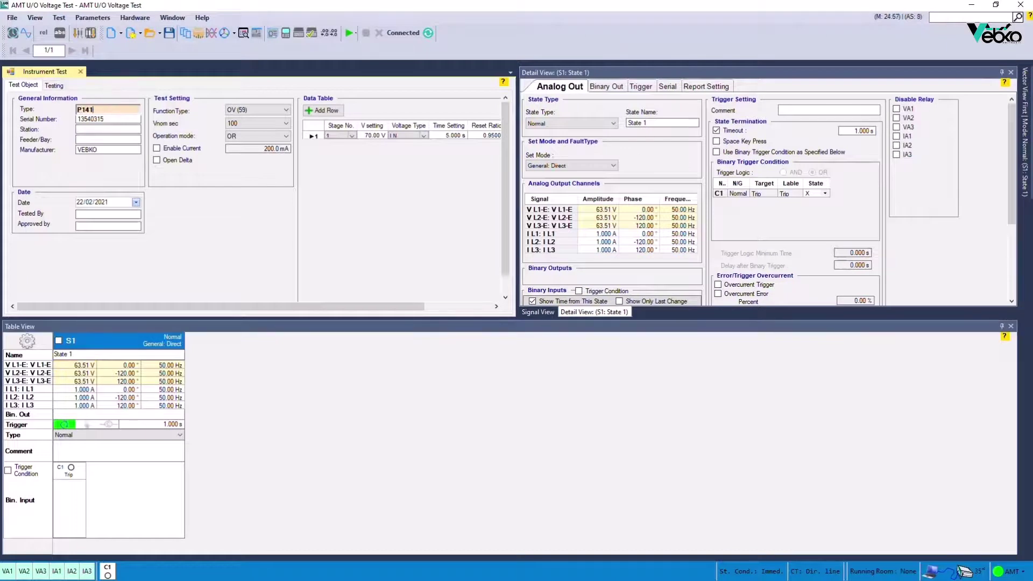
pyautogui.doubleClick(107, 151)
pyautogui.write('M')
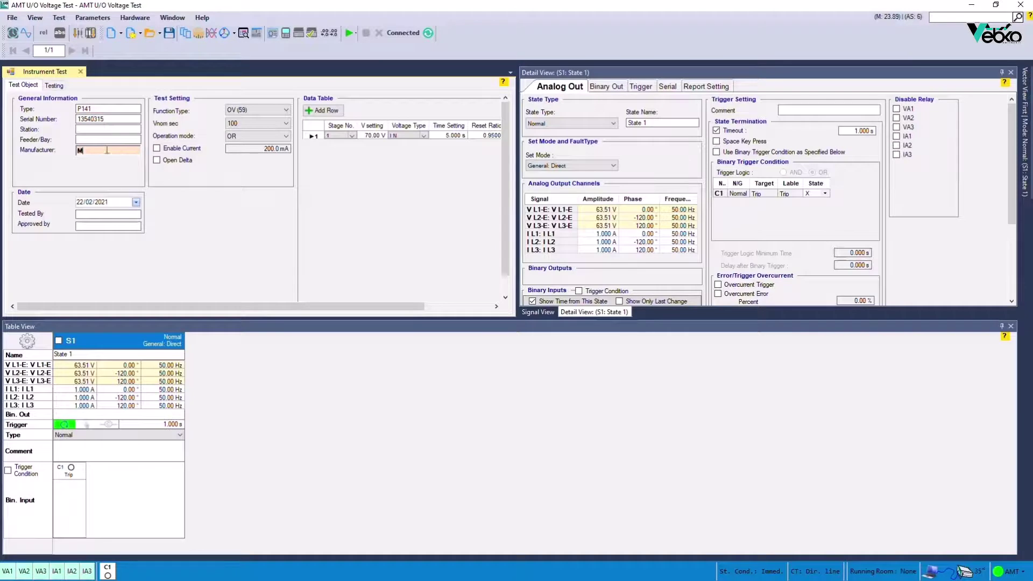
pyautogui.write('iCOM')
# - Enter VEBKO as the party that performed the test
pyautogui.click(93, 215)
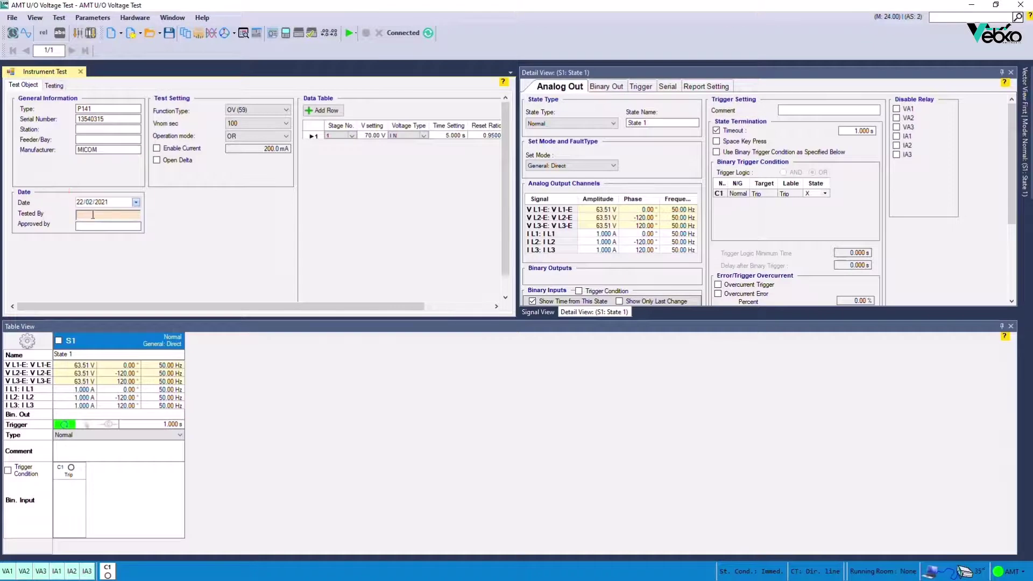
pyautogui.write('VE')
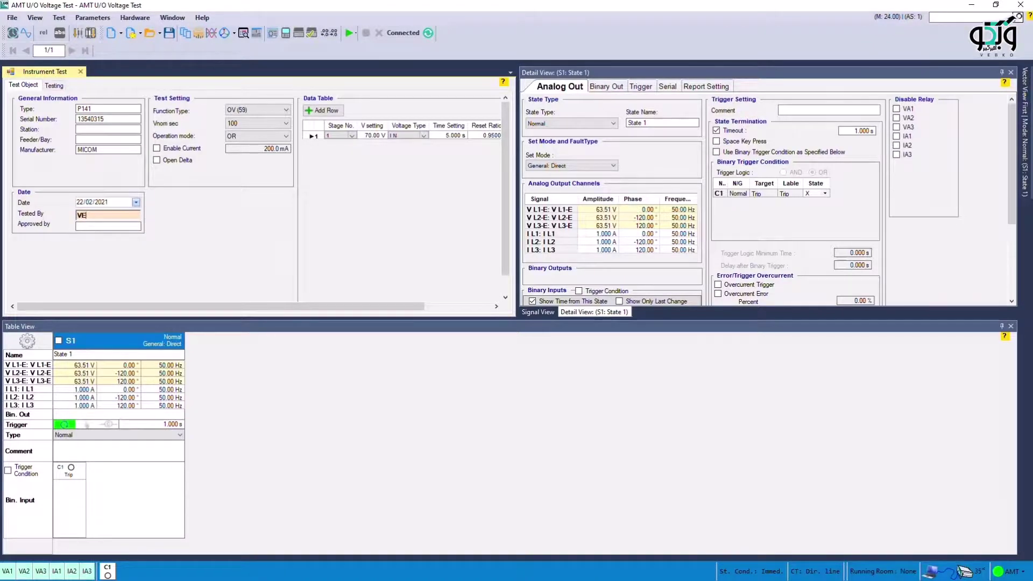
pyautogui.write('BKO')
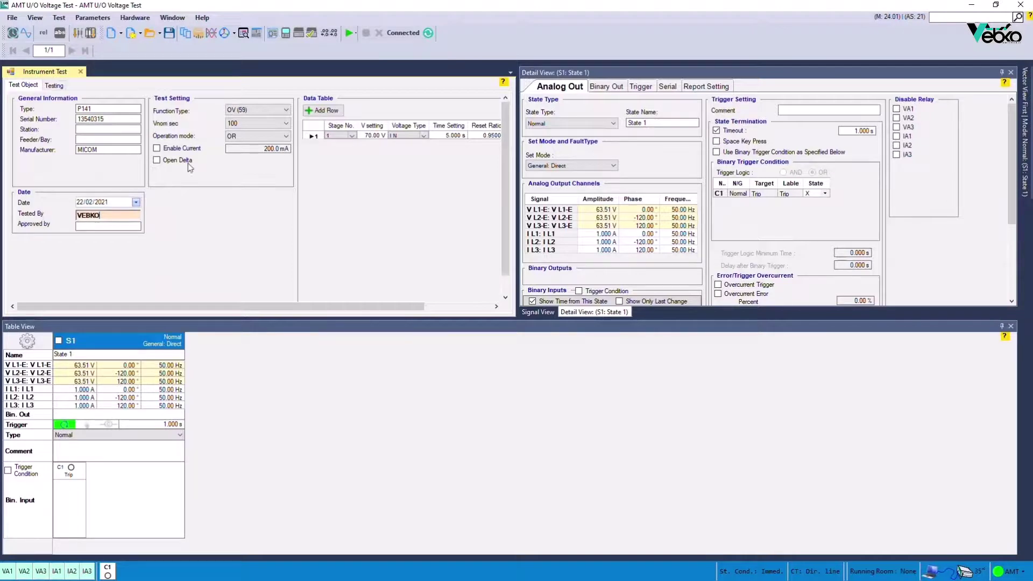
# - Configure the test settings with function type OV (59), secondary nominal voltage 100 and operation mode OR
pyautogui.click(234, 113)
pyautogui.click(234, 119)
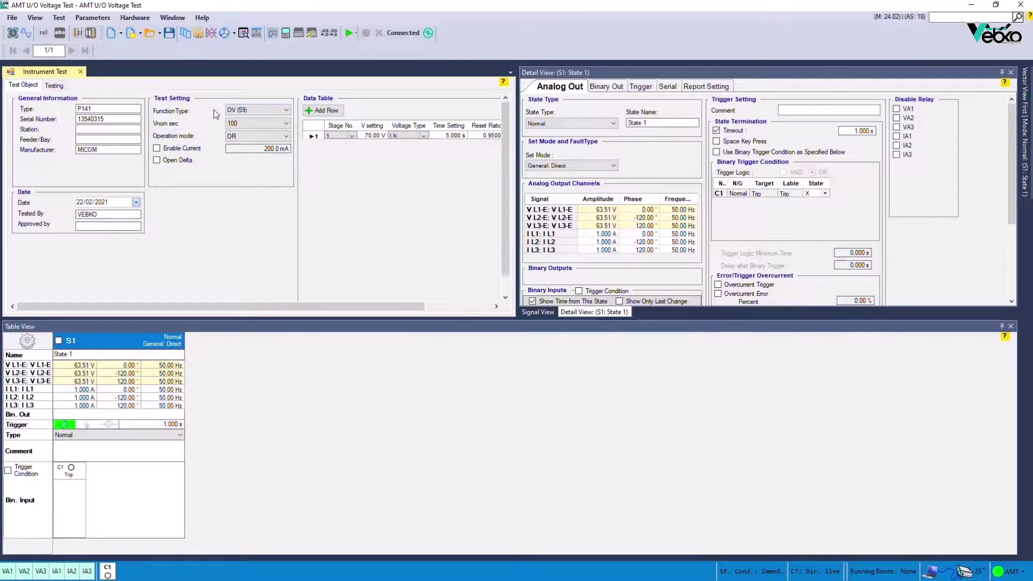
pyautogui.click(228, 123)
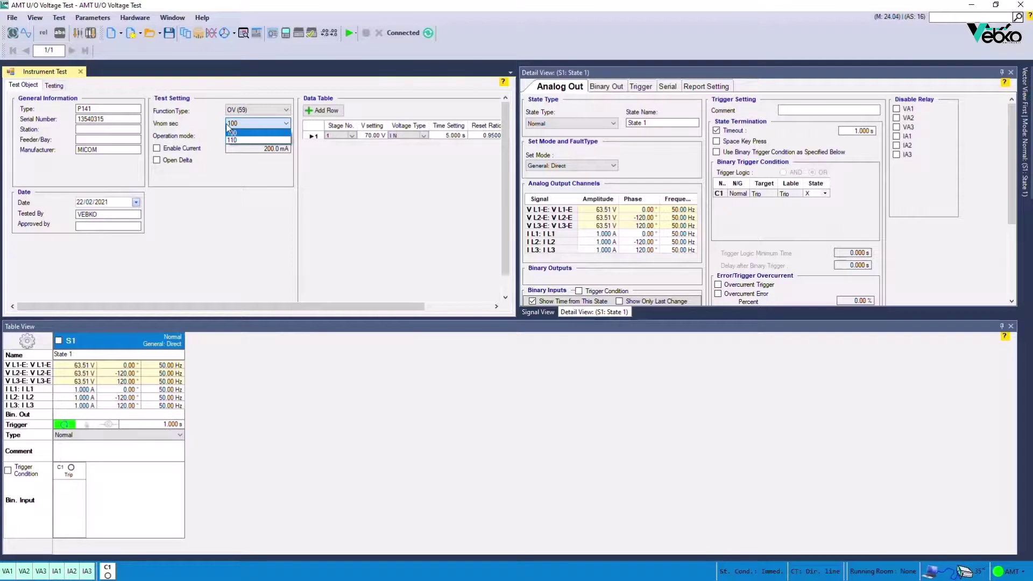
pyautogui.click(229, 132)
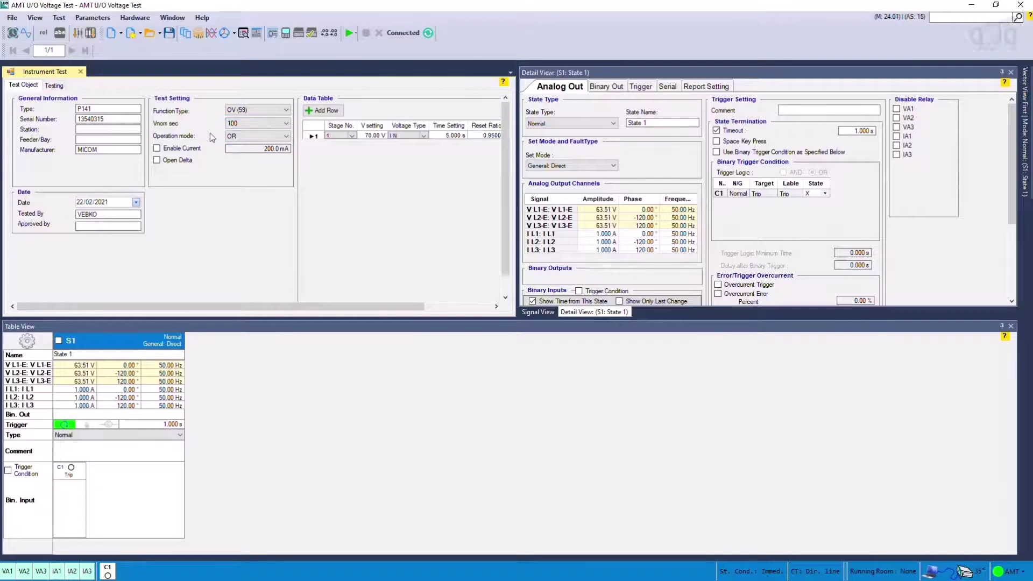
pyautogui.click(274, 136)
pyautogui.click(271, 152)
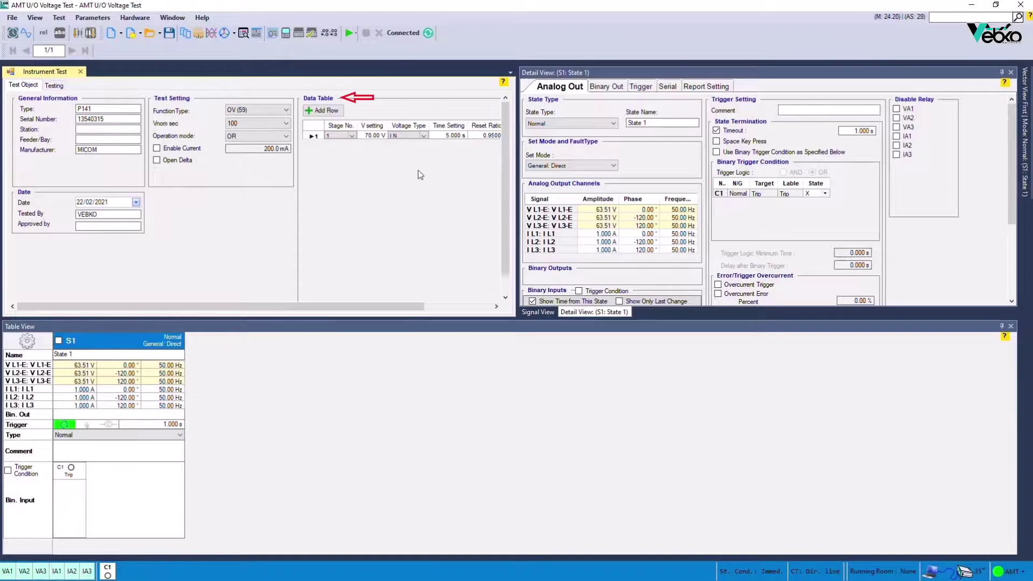
# - Widen the Instrument Test pane and add two more stage rows to the Data Table
pyautogui.moveTo(517, 167); pyautogui.dragTo(578, 167)
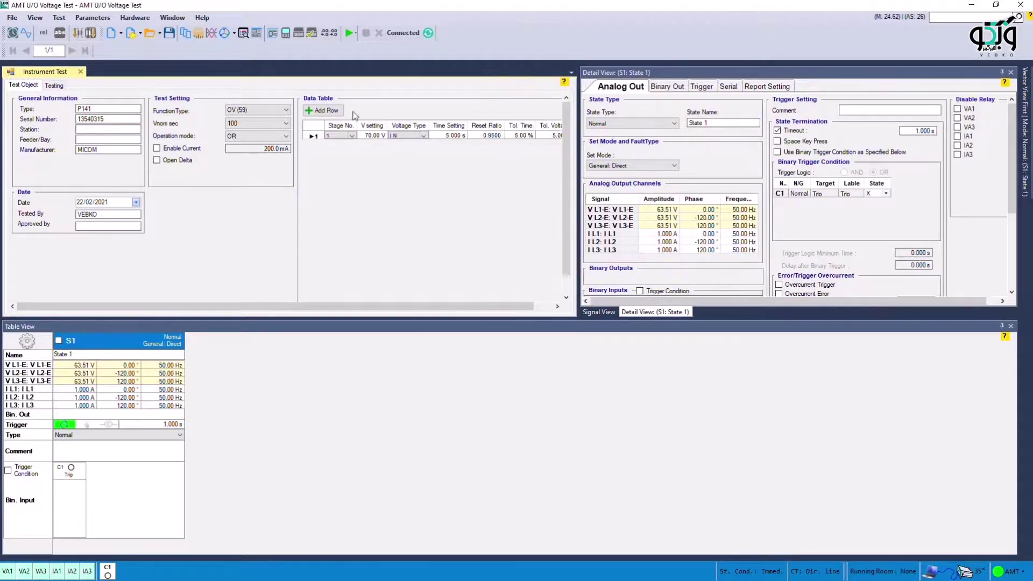
pyautogui.click(325, 112)
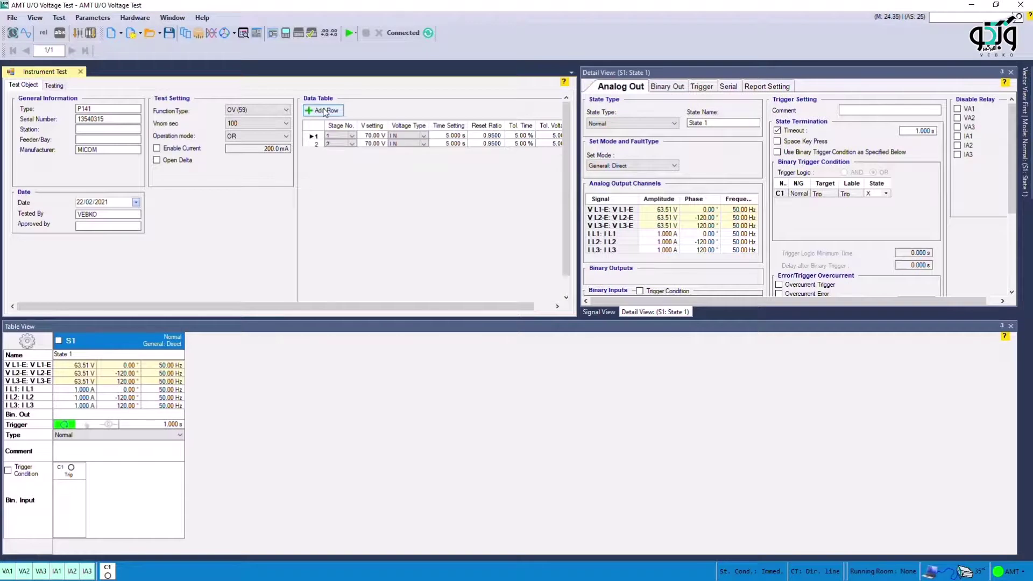
pyautogui.click(325, 112)
pyautogui.click(376, 151)
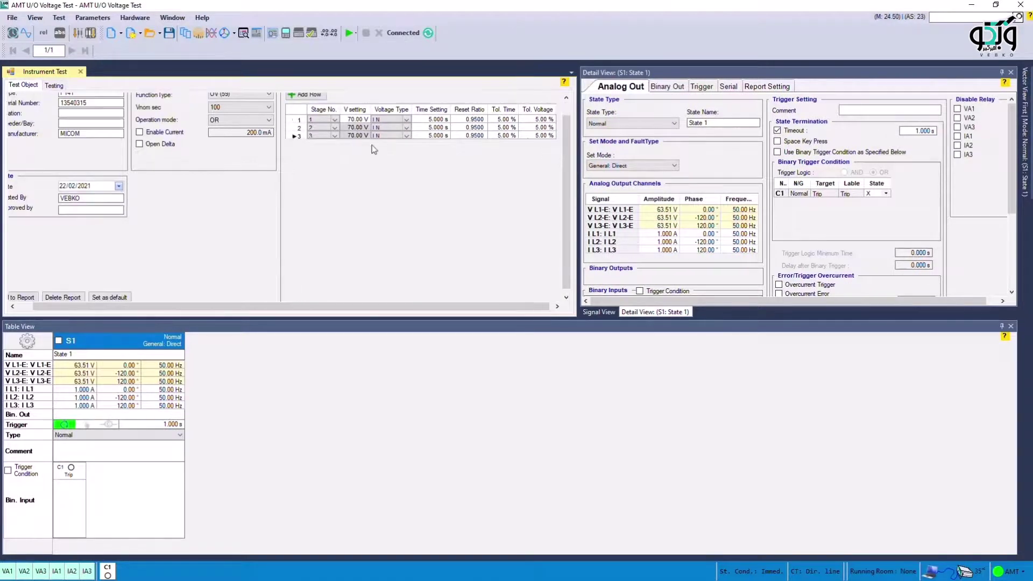
# - Set the stage 1 voltage setting to 76 V and keep its voltage type as LN
pyautogui.click(352, 130)
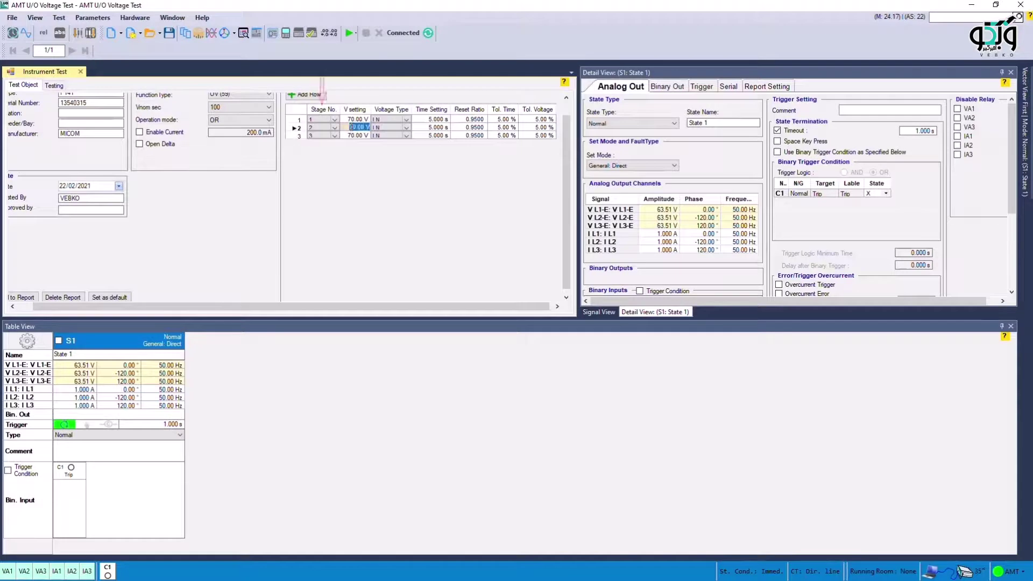
pyautogui.click(351, 130)
pyautogui.click(350, 119)
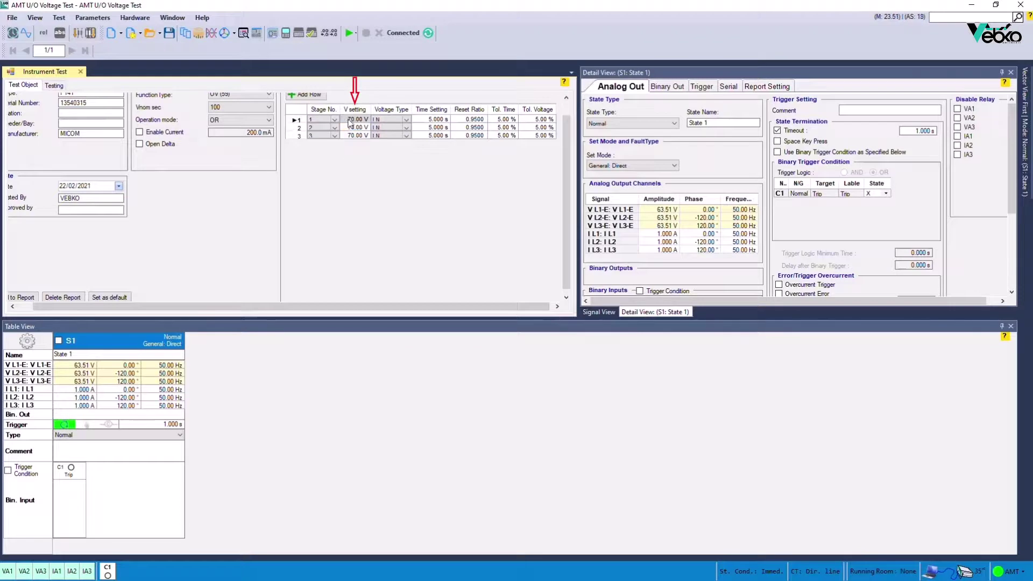
pyautogui.write('76')
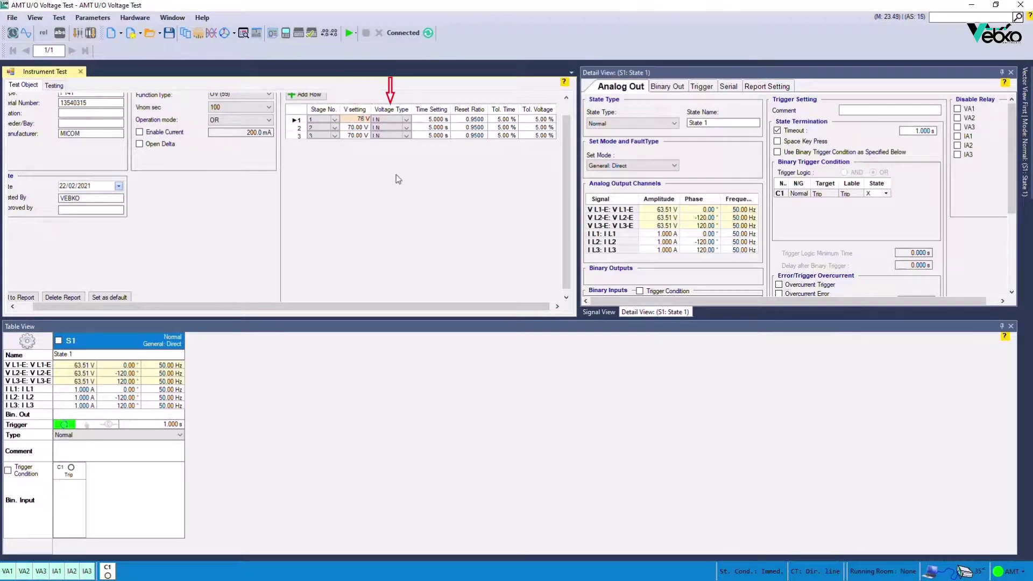
pyautogui.click(408, 121)
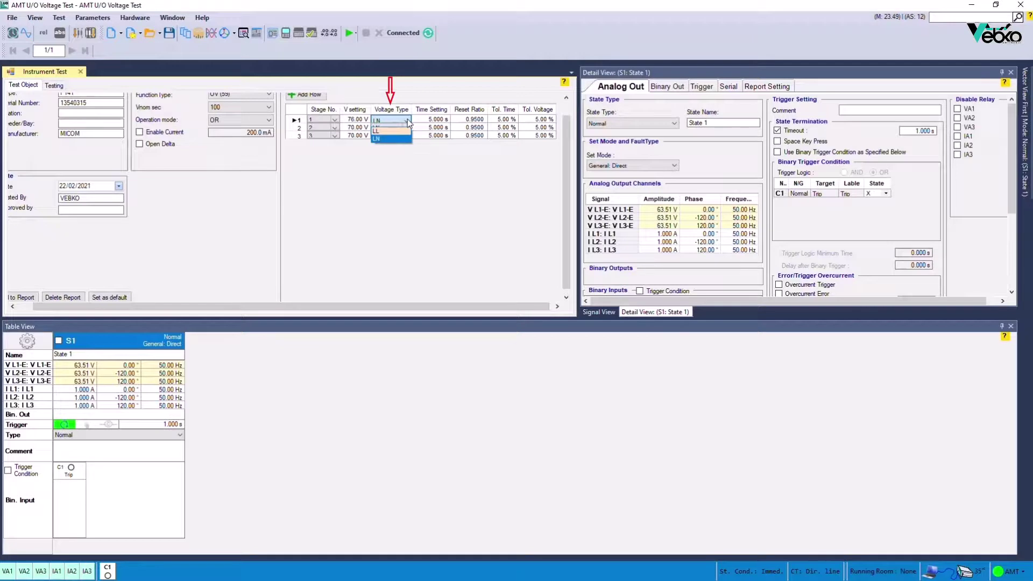
pyautogui.click(431, 161)
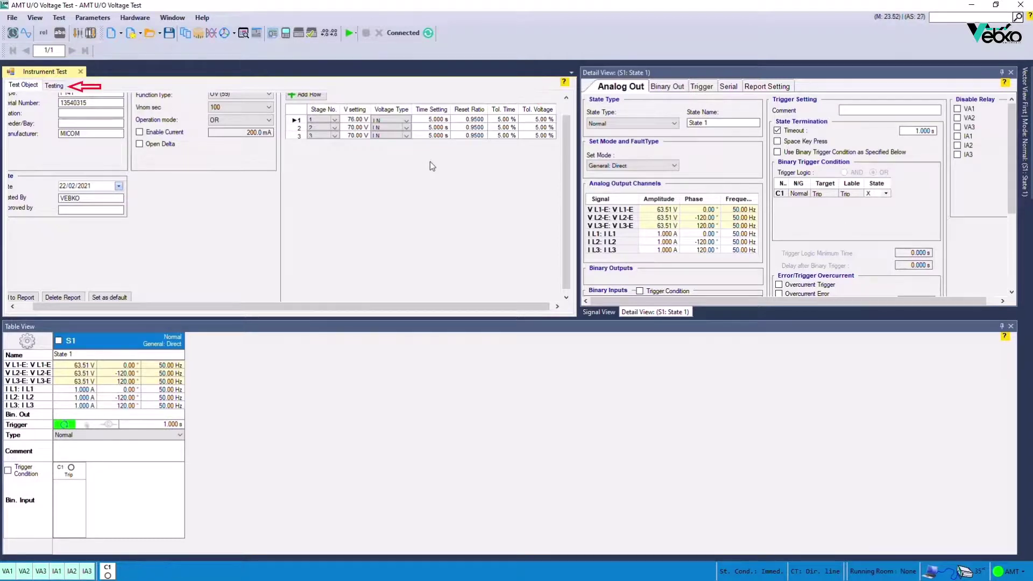
# - In the Testing settings, use Continuous Ramp, Pickup/Dropoff contact (C2) for pickup/dropoff termination and Trip contact (C1) for trip termination
pyautogui.click(61, 85)
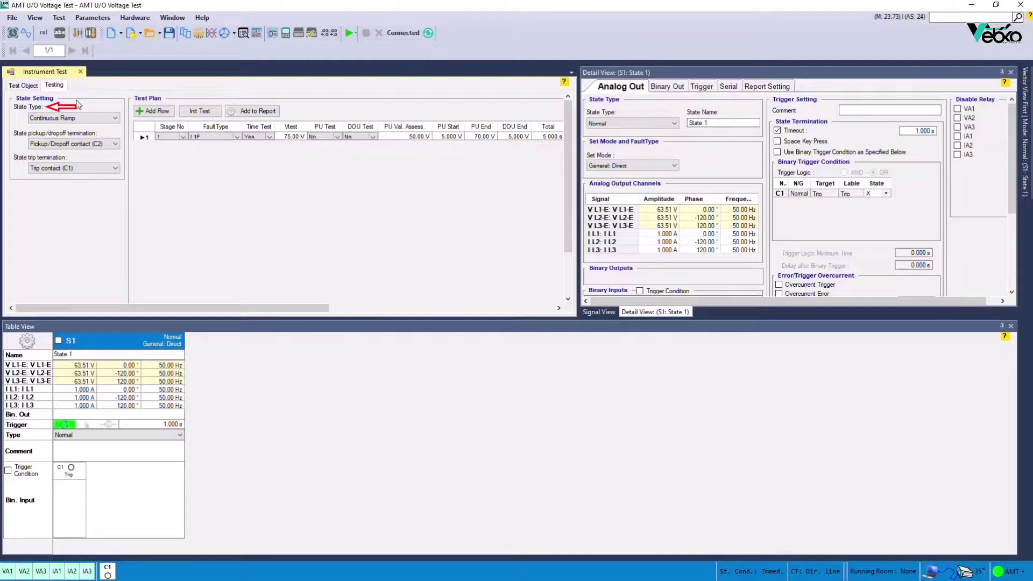
pyautogui.click(87, 118)
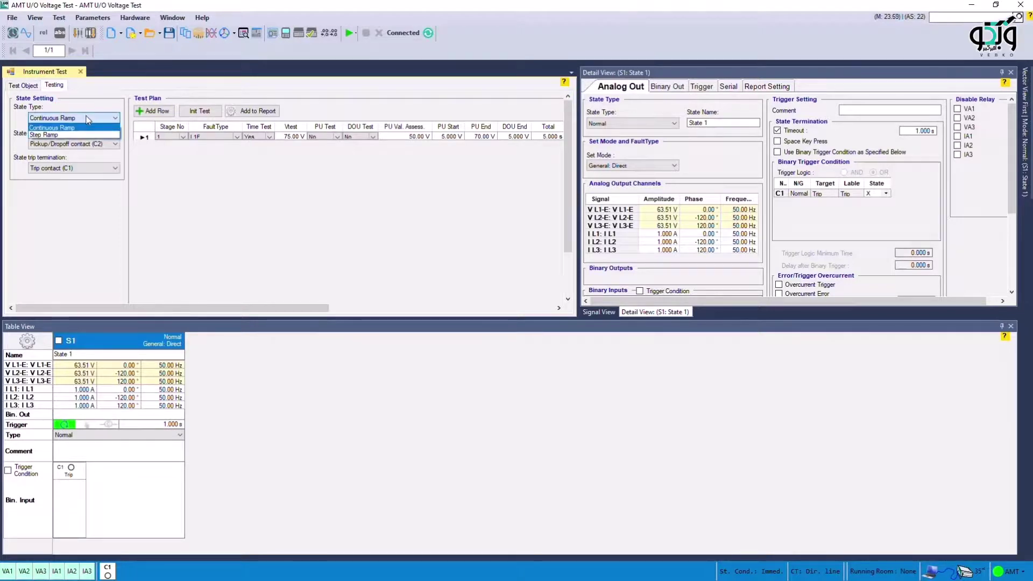
pyautogui.click(87, 119)
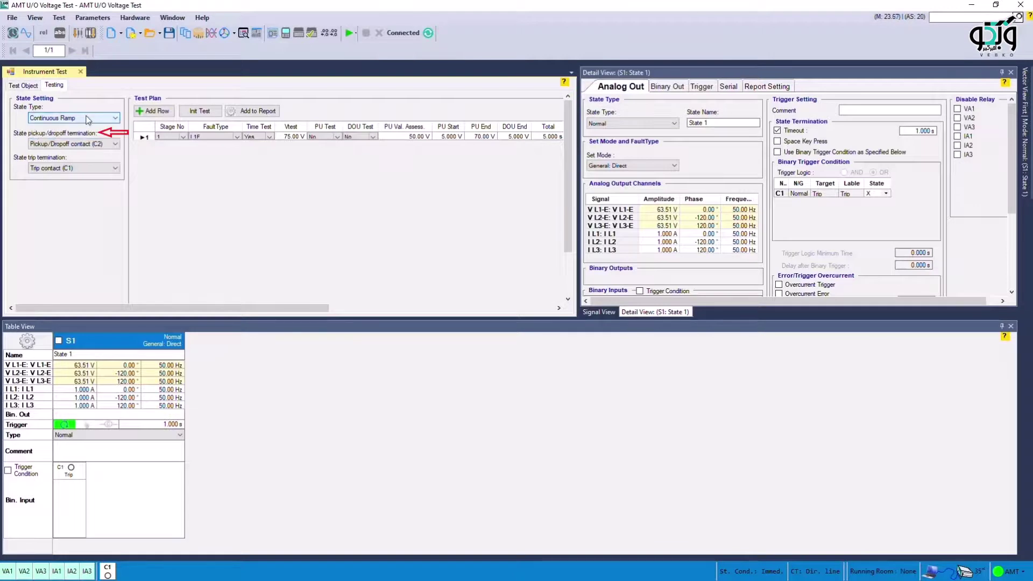
pyautogui.click(115, 144)
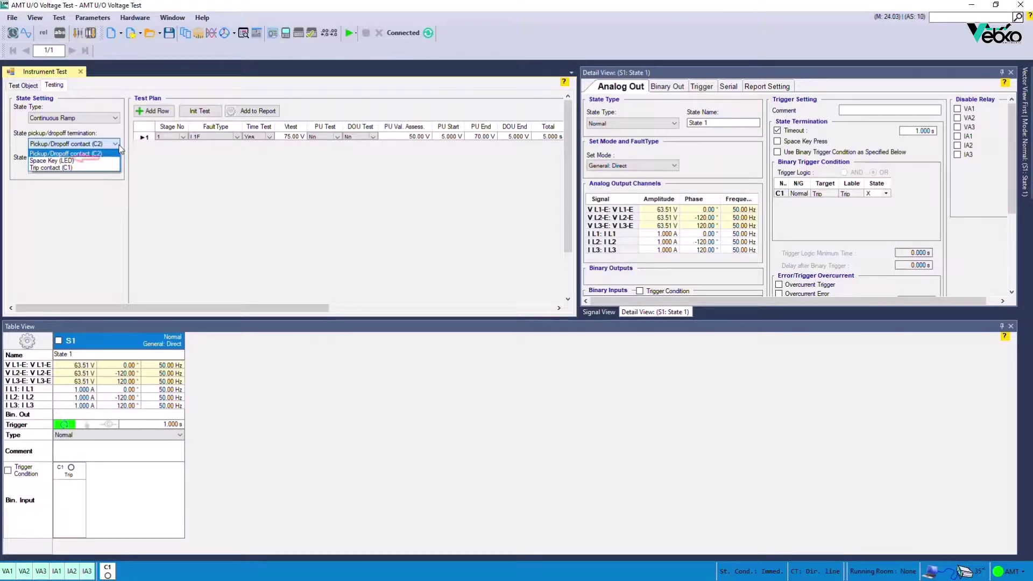
pyautogui.click(119, 146)
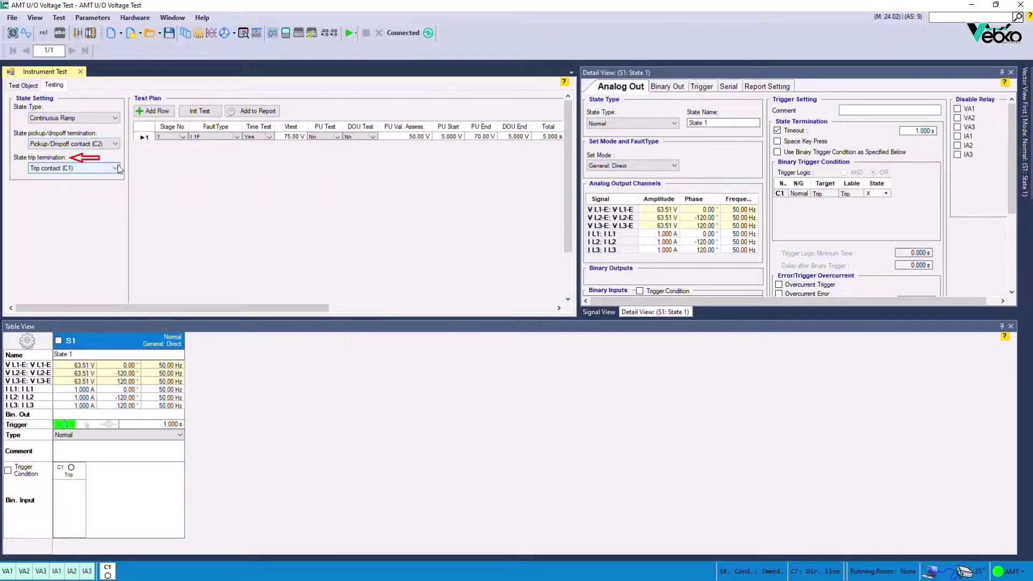
pyautogui.click(115, 167)
pyautogui.click(116, 177)
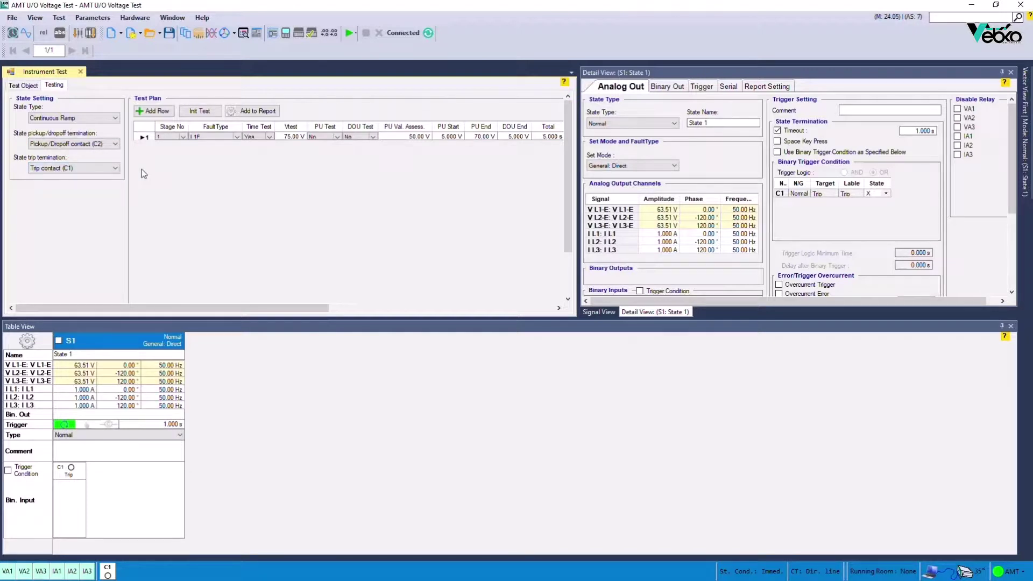
# - Review the binary and analog input assignments in the hardware configuration, and close it without changes
pyautogui.click(298, 33)
pyautogui.click(302, 162)
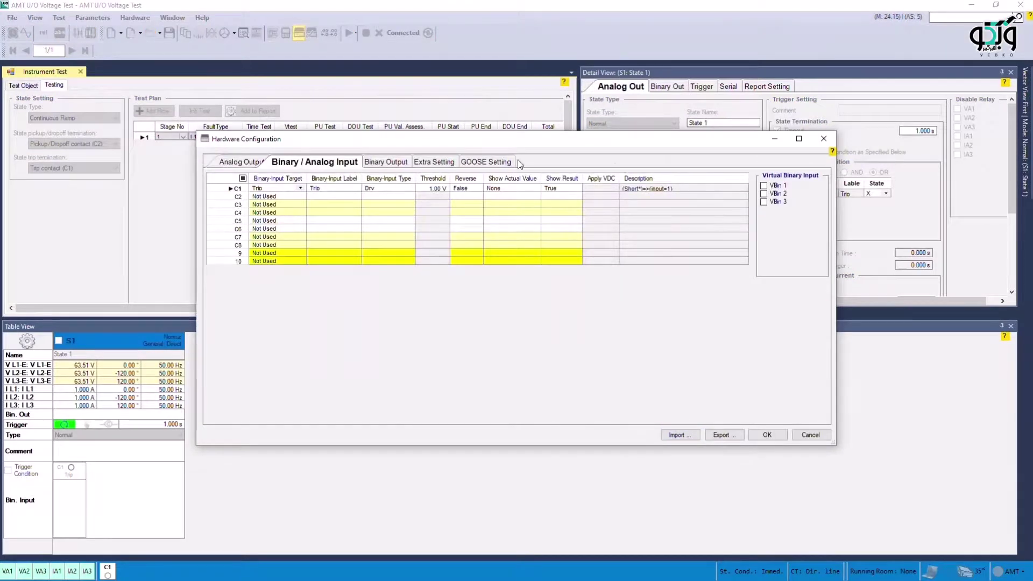
pyautogui.click(823, 138)
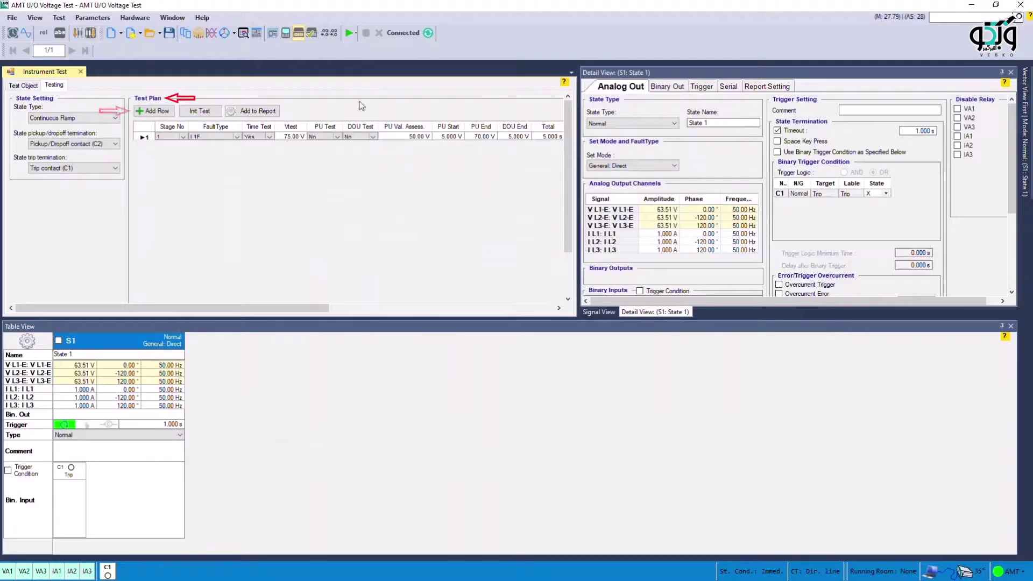
# - Add a second row to the Test Plan and keep stage 1 with fault type L1E for the first row
pyautogui.click(161, 112)
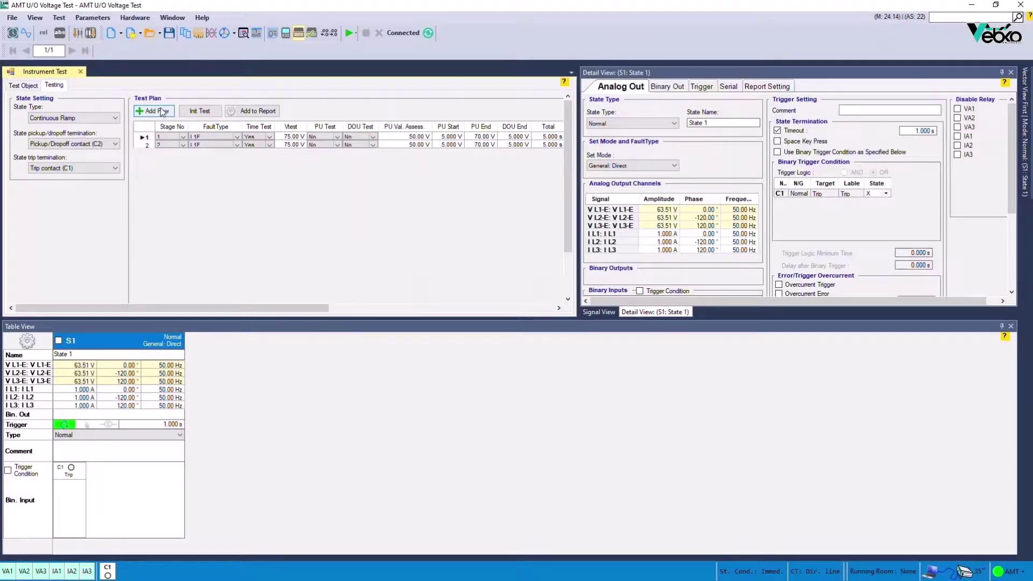
pyautogui.click(183, 139)
pyautogui.click(99, 109)
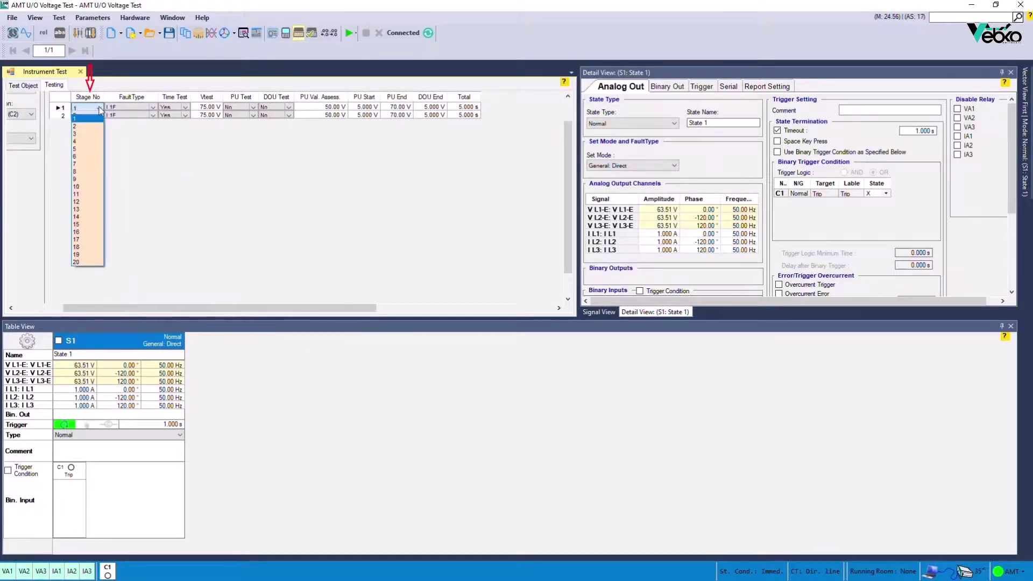
pyautogui.click(100, 110)
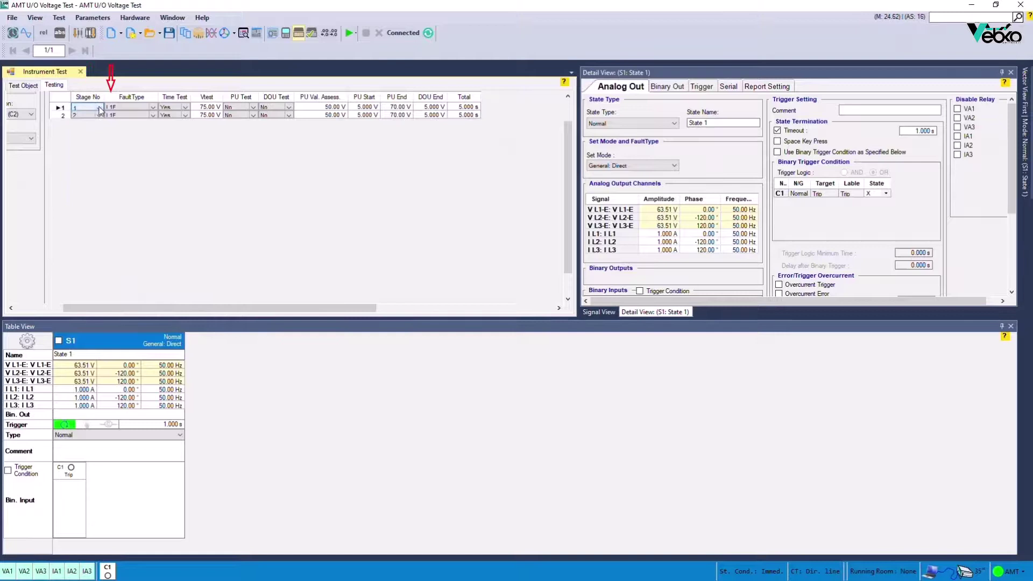
pyautogui.click(154, 108)
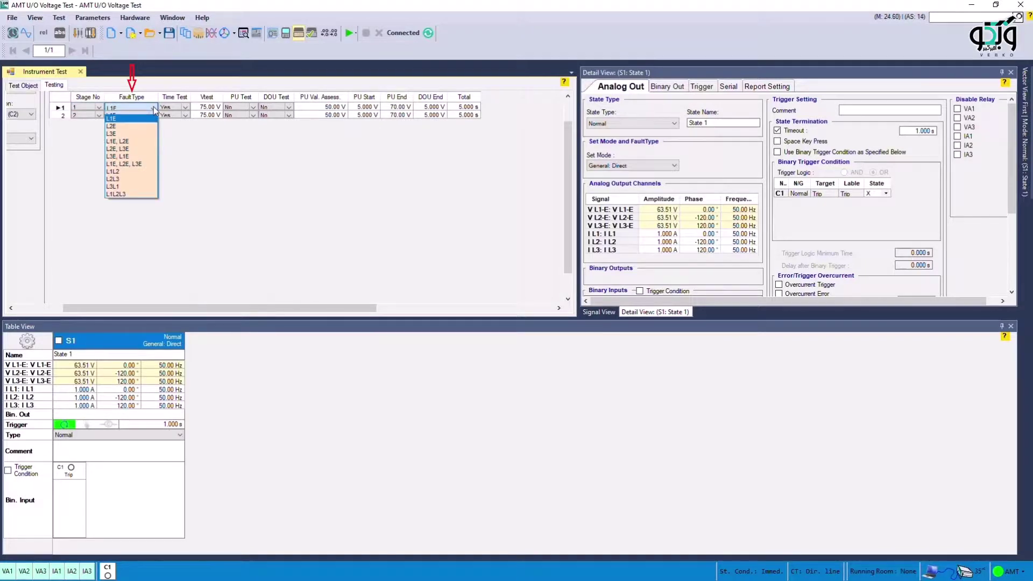
pyautogui.click(154, 107)
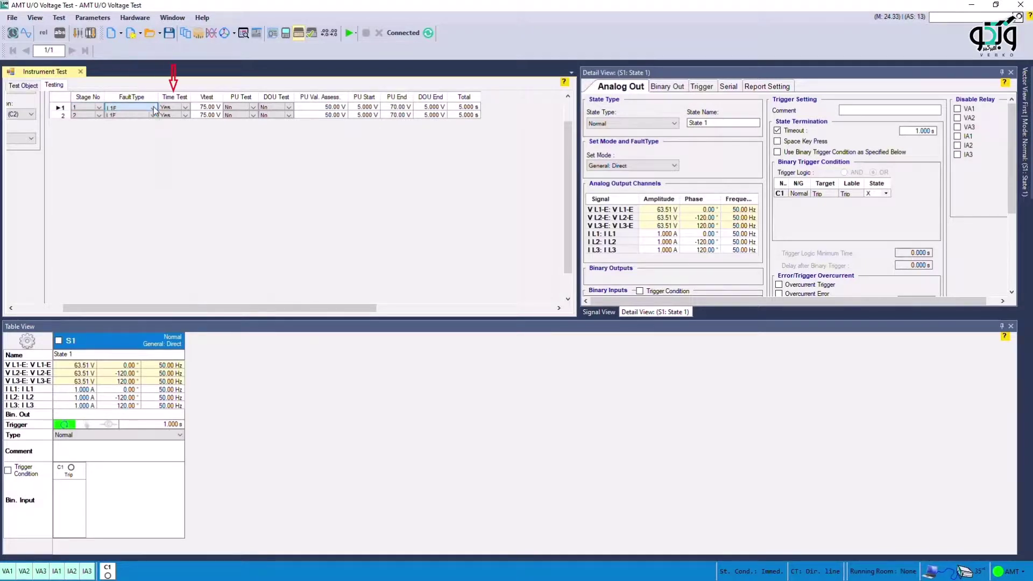
# - For the first Test Plan row, keep Time Test at Yes, set Vtest to 76 V and enable PU Test
pyautogui.click(182, 109)
pyautogui.click(187, 108)
pyautogui.click(183, 118)
pyautogui.click(198, 108)
pyautogui.write('76')
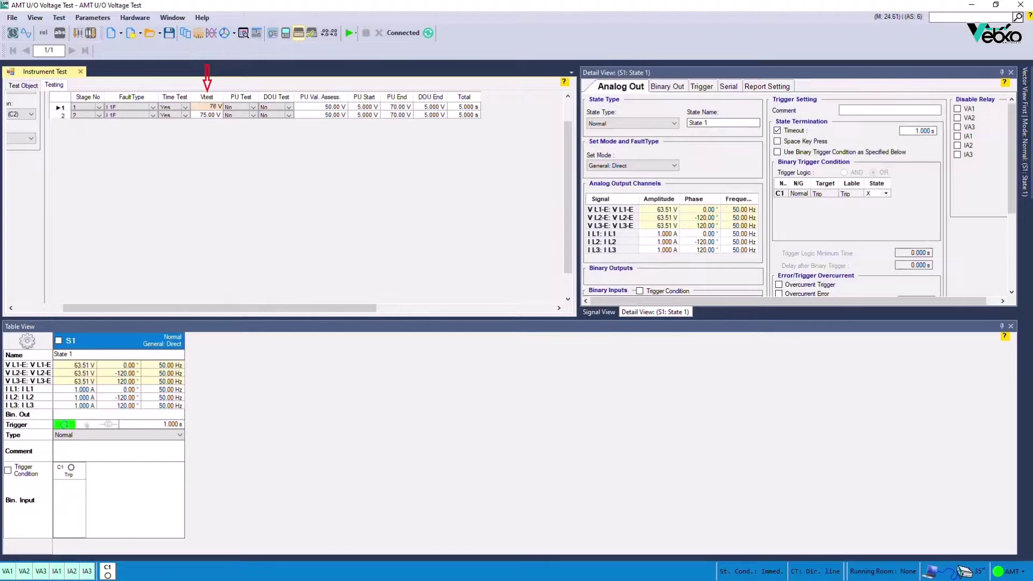
pyautogui.press('Return')
pyautogui.click(252, 107)
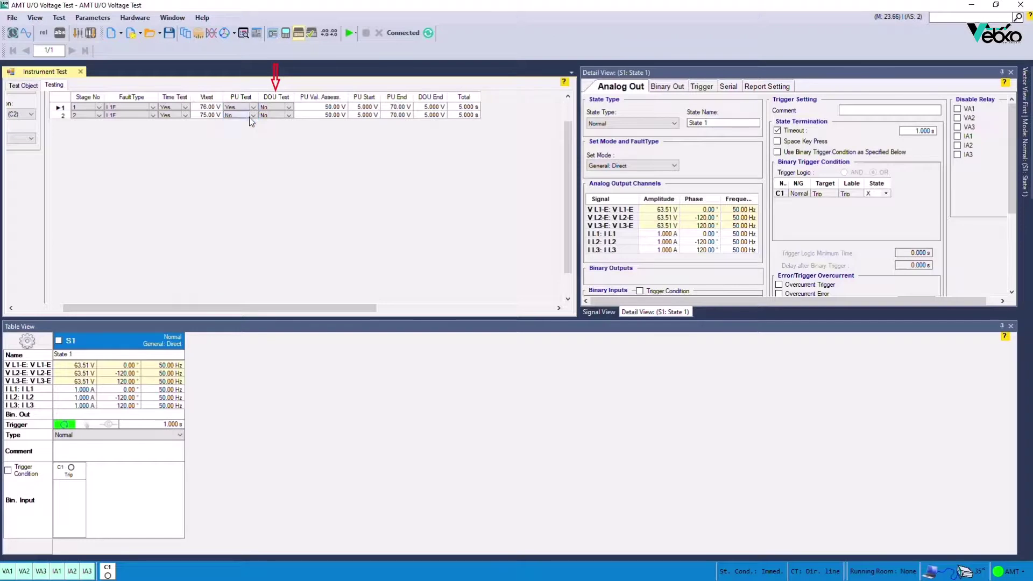
# - Enable the DOU Test for the first Test Plan row and set its PU Val. Assess. to 75 V
pyautogui.click(289, 107)
pyautogui.click(307, 108)
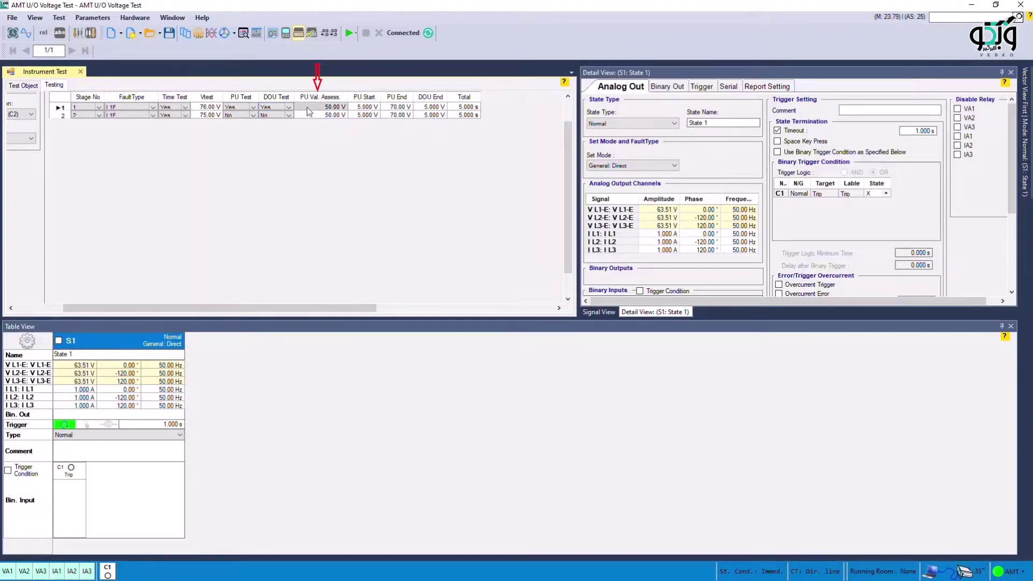
pyautogui.click(308, 108)
pyautogui.write('57')
# - Set the first row's PU Start to 70 V and PU End to 80 V
pyautogui.click(356, 109)
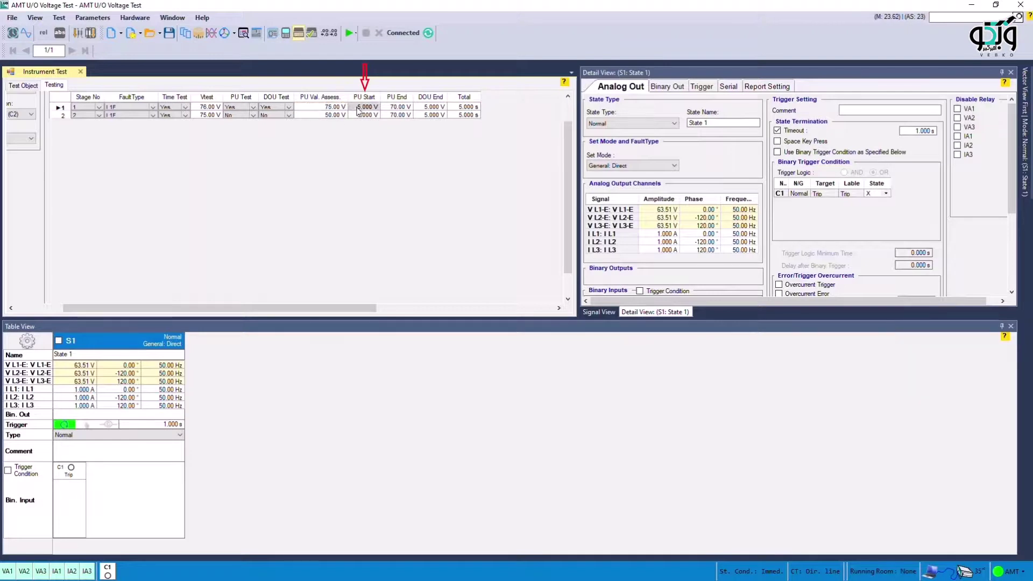
pyautogui.click(357, 108)
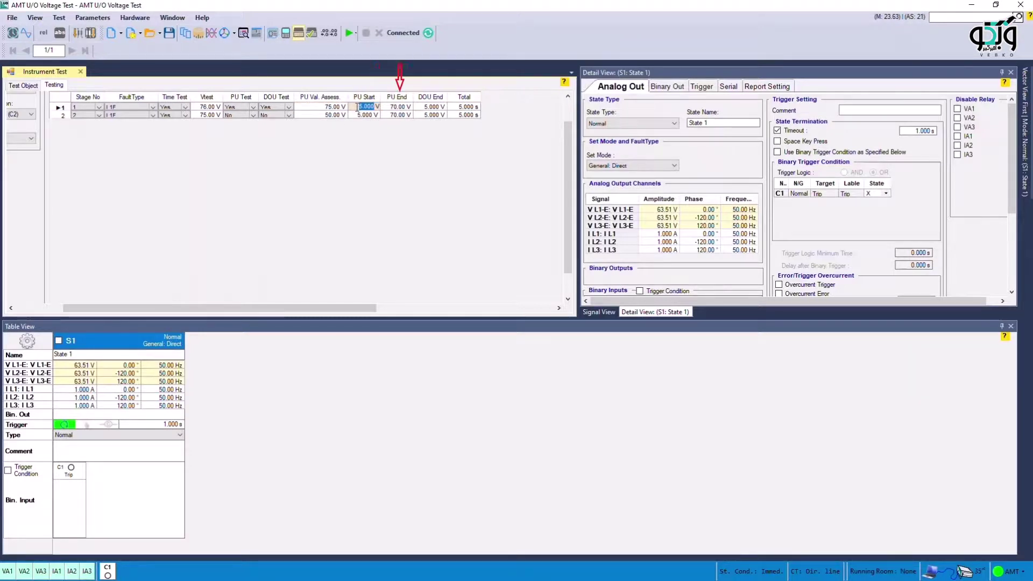
pyautogui.write('70')
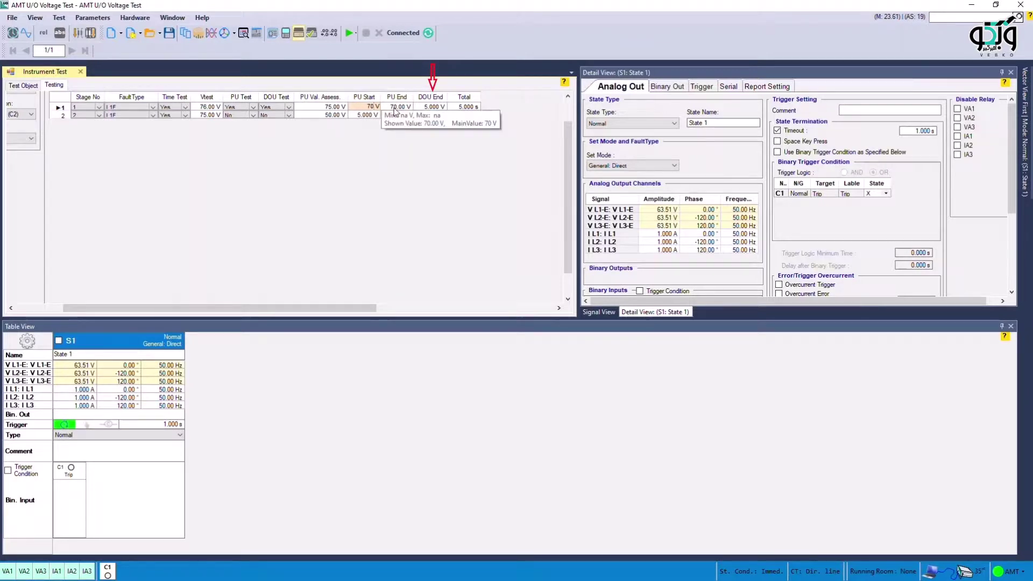
pyautogui.click(395, 111)
pyautogui.click(394, 107)
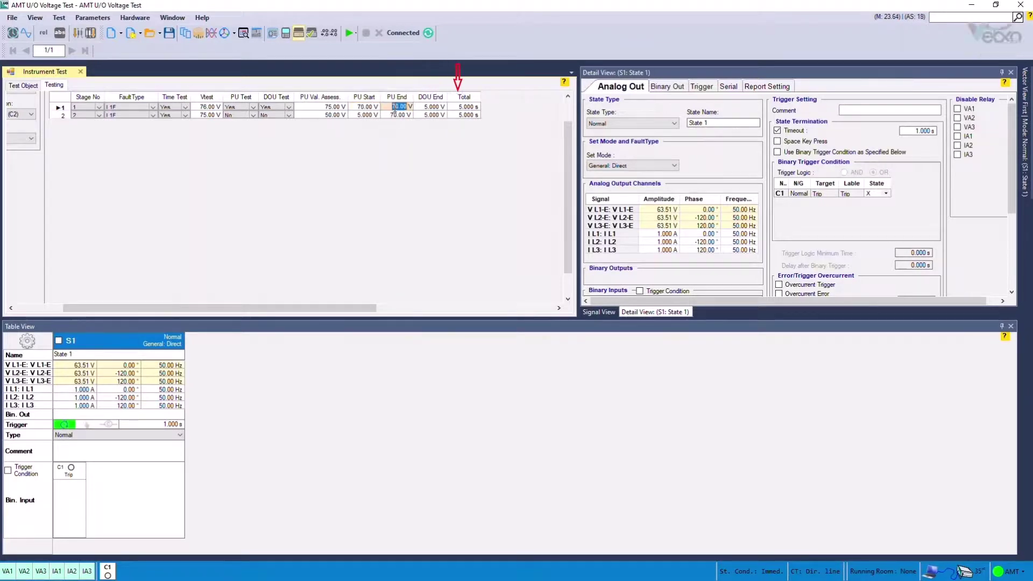
pyautogui.write('8')
pyautogui.click(423, 111)
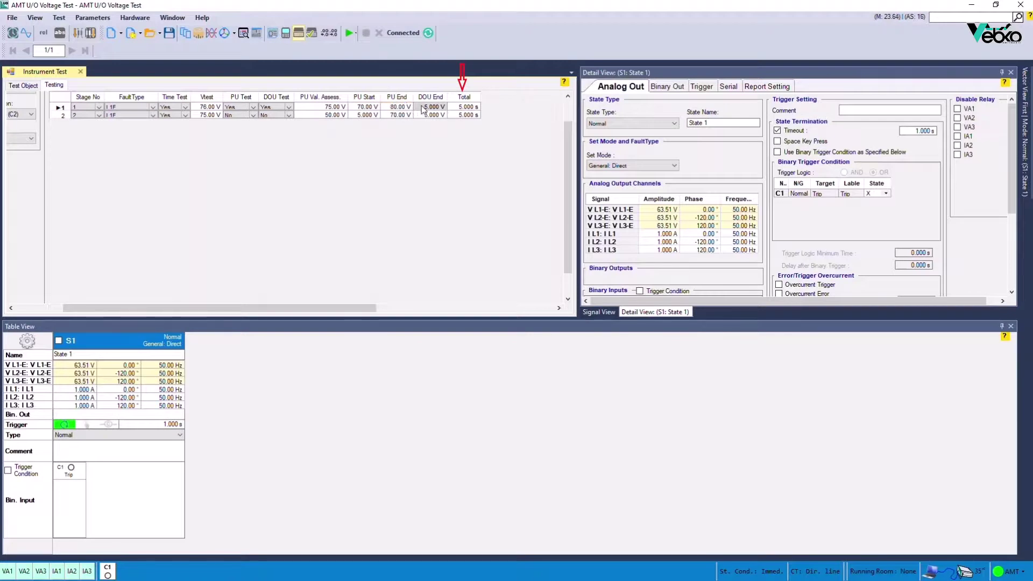
# - Set the first row's Total time to 20 s and keep DOU End at 5 V
pyautogui.click(453, 110)
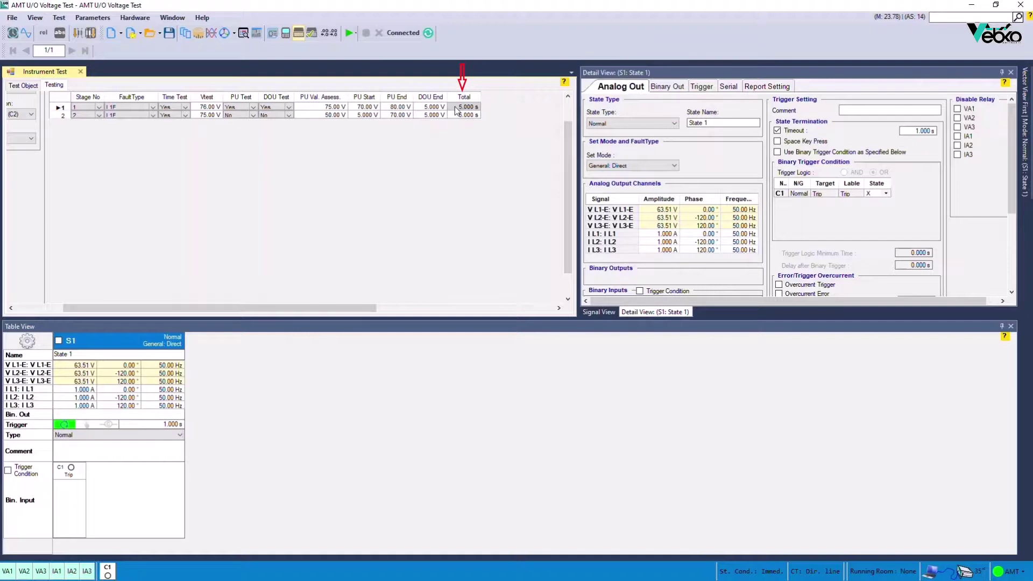
pyautogui.click(456, 107)
pyautogui.write('2')
pyautogui.click(438, 107)
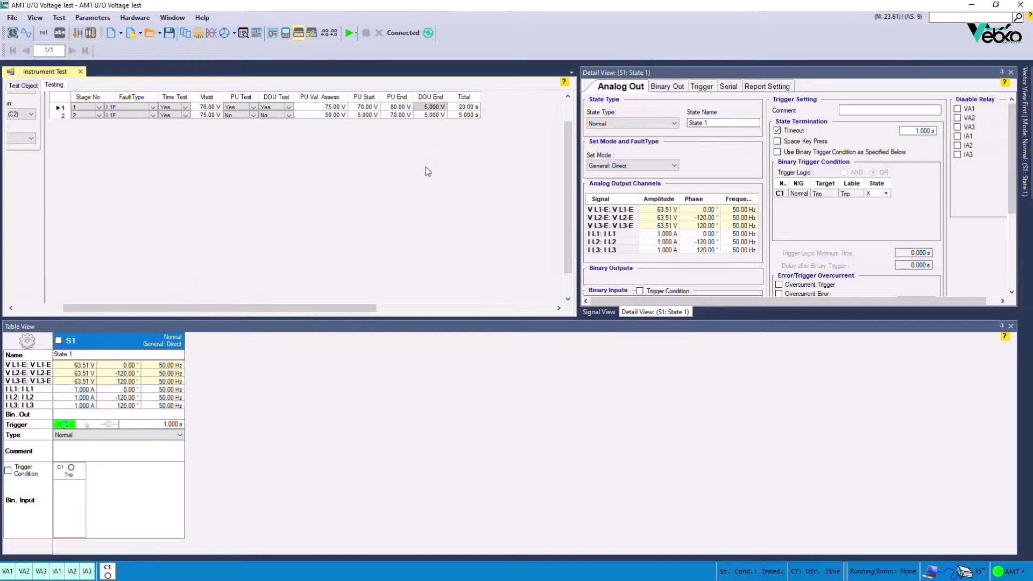
# - Change the state type to Step Ramp and check the first row's dt (PU) and dt (DOU) values
pyautogui.moveTo(281, 310)
pyautogui.mouseDown()
pyautogui.moveTo(195, 306)
pyautogui.moveTo(263, 316)
pyautogui.moveTo(288, 305)
pyautogui.mouseUp()
pyautogui.scroll(1, 139, 234)
pyautogui.click(93, 116)
pyautogui.click(87, 135)
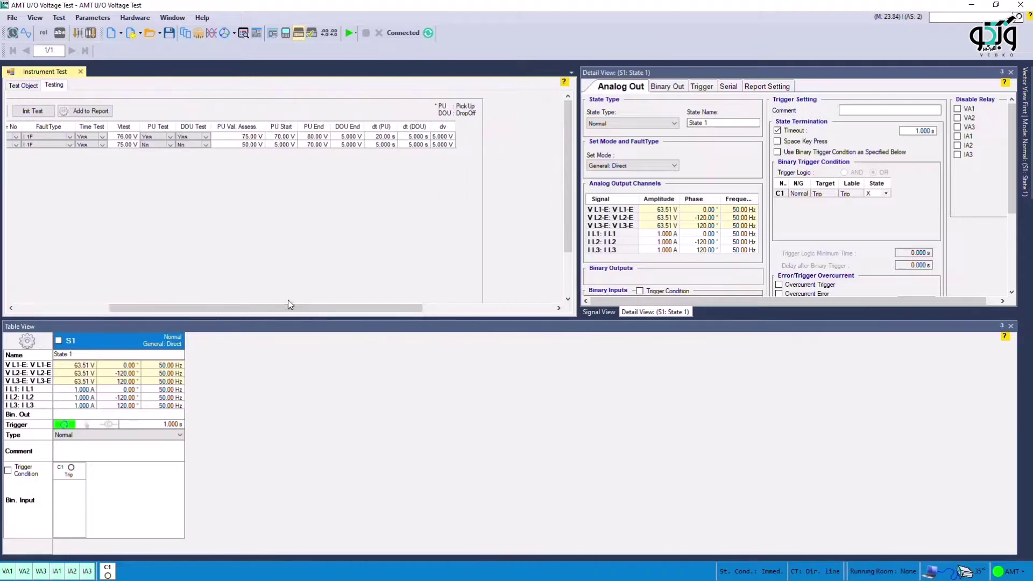
pyautogui.click(383, 139)
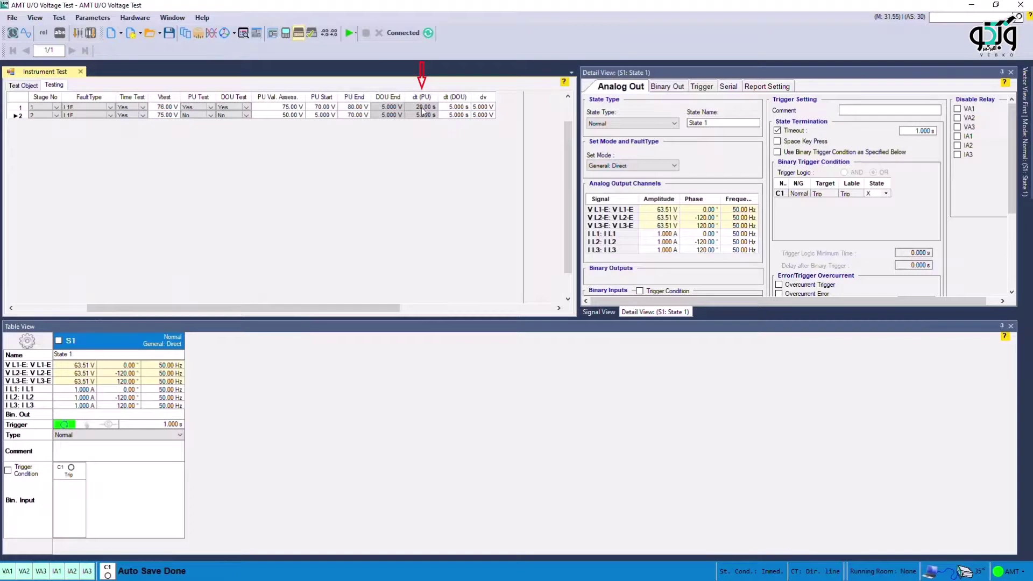
pyautogui.click(450, 108)
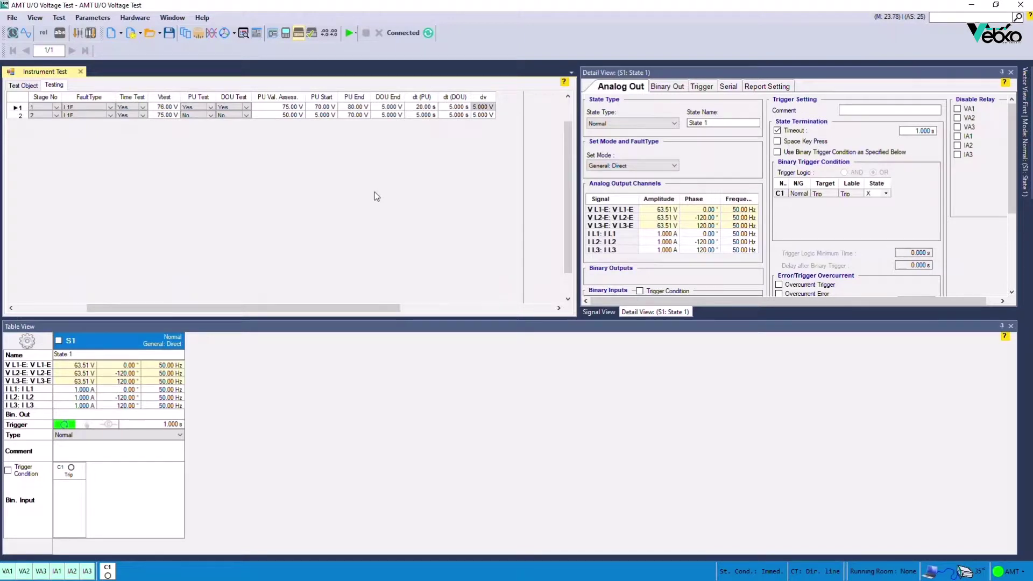
# - Initialize the test states from the Test Plan and show the time assessments in the Measurement View
pyautogui.scroll(1, 376, 196)
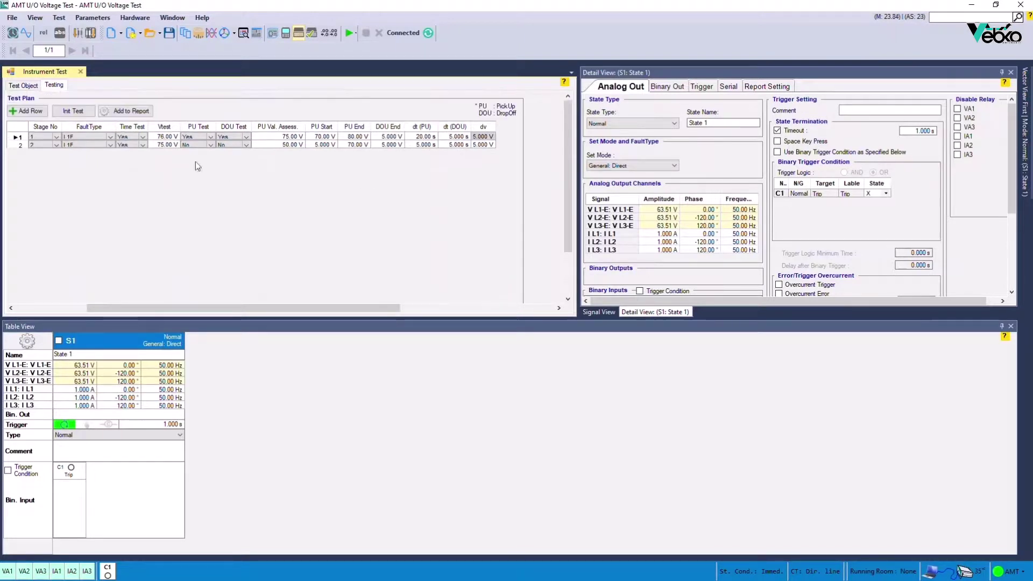
pyautogui.click(79, 113)
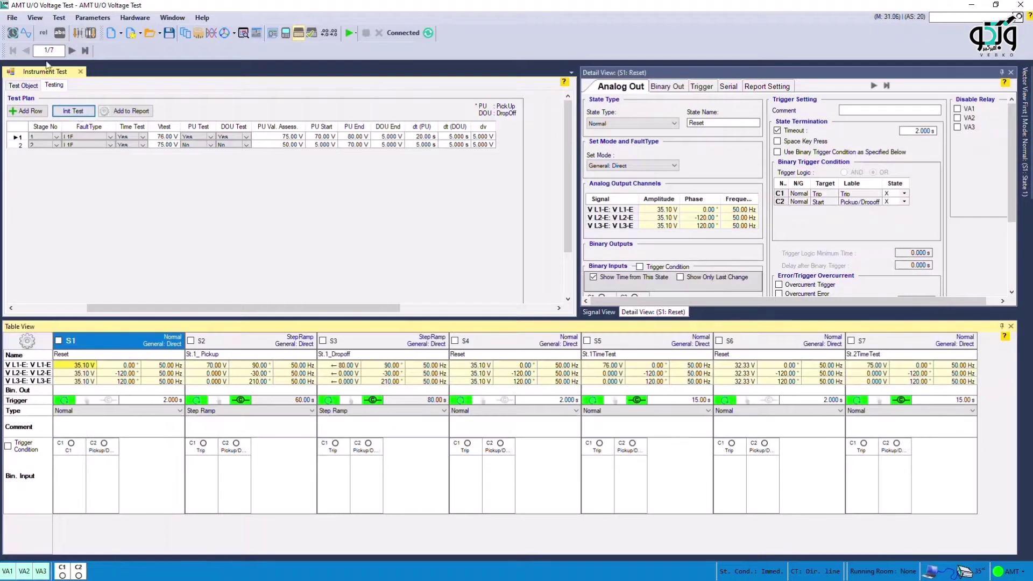
pyautogui.click(35, 20)
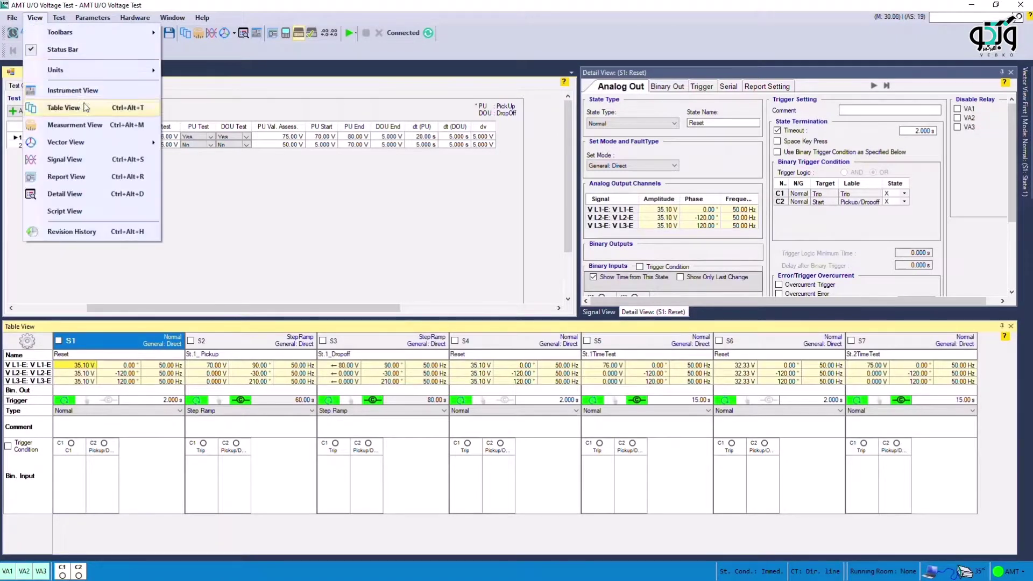
pyautogui.click(96, 125)
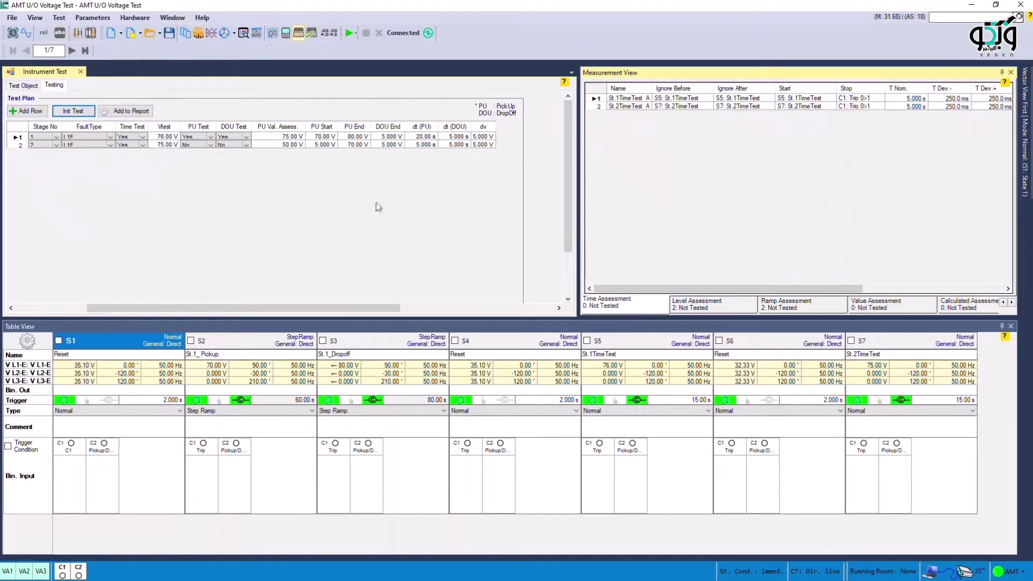
pyautogui.moveTo(601, 290); pyautogui.dragTo(647, 294)
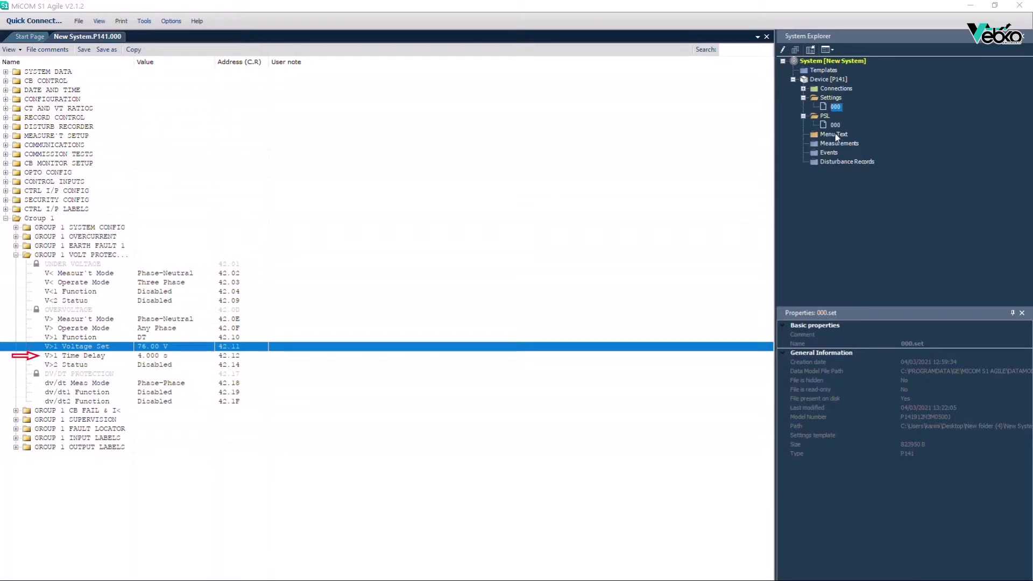
# - In MiCOM S1 Agile, open the P141 PSL file 000 and magnify its LED mappings
pyautogui.click(833, 125)
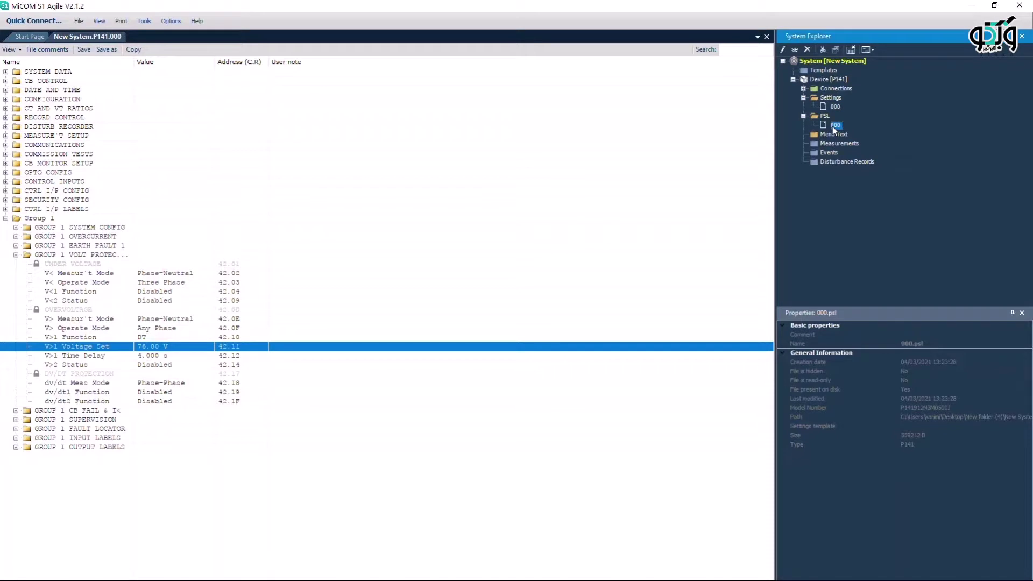
pyautogui.doubleClick(834, 125)
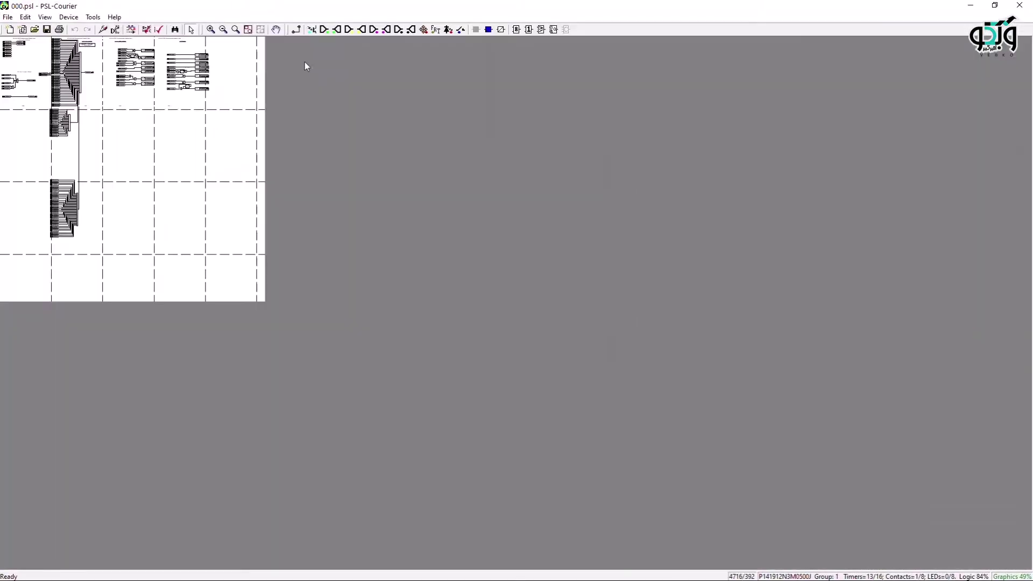
pyautogui.click(235, 29)
pyautogui.click(208, 64)
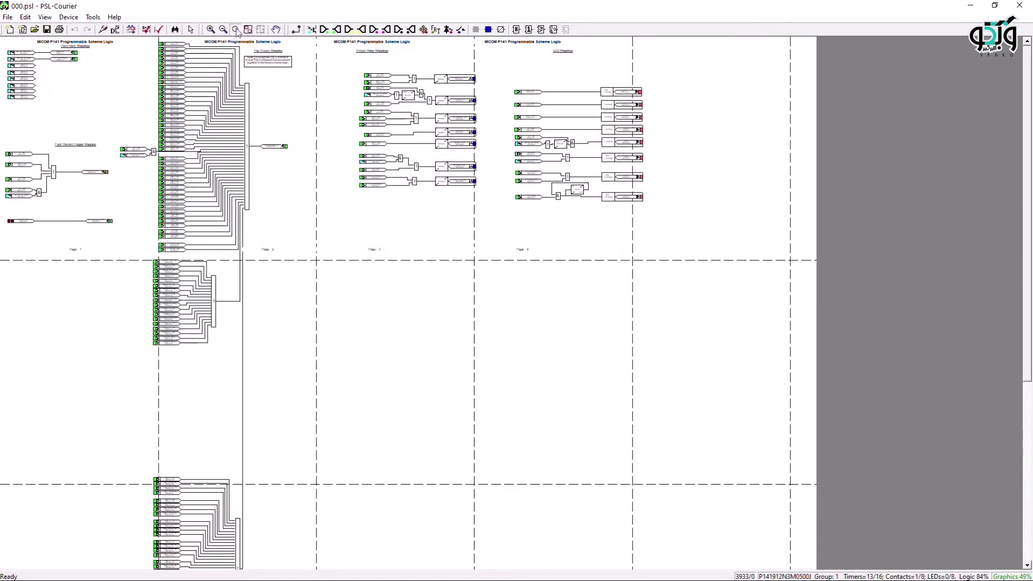
pyautogui.click(211, 29)
pyautogui.moveTo(776, 47); pyautogui.dragTo(571, 223)
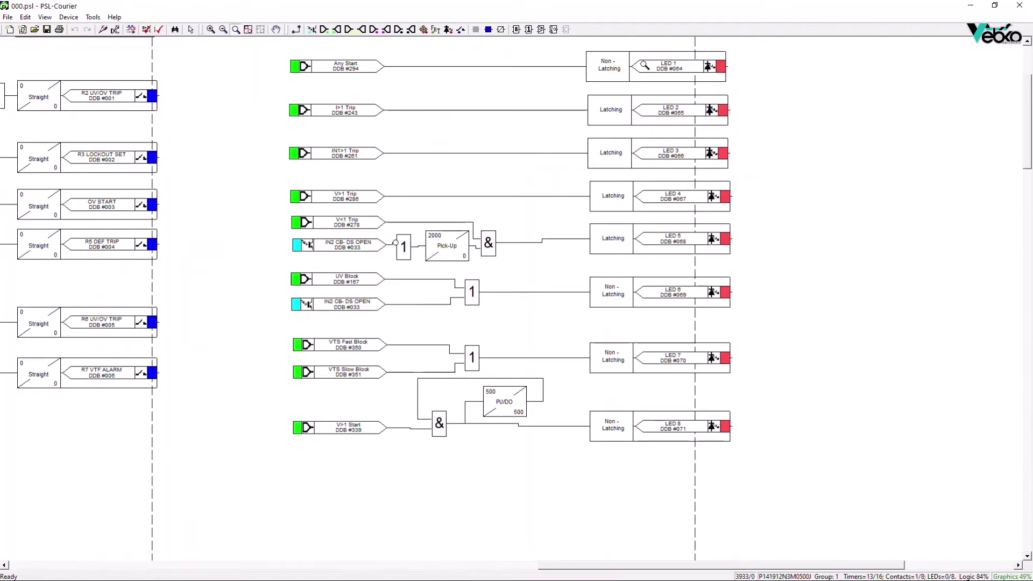
# - Examine the logic feeding LED 4, OV START and R6 UV/OV TRIP, and minimize the PSL window
pyautogui.click(640, 183)
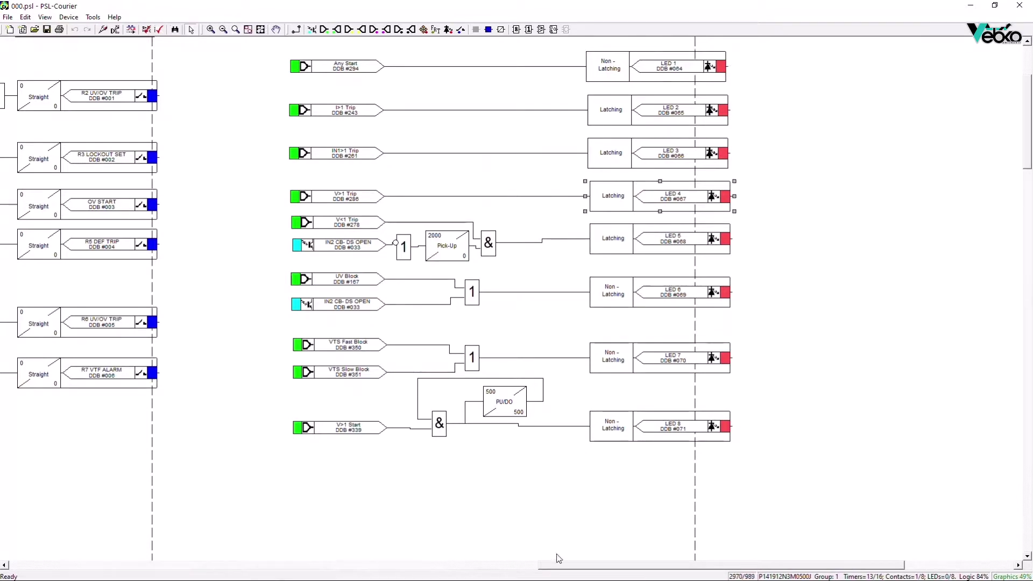
pyautogui.moveTo(557, 566); pyautogui.dragTo(425, 561)
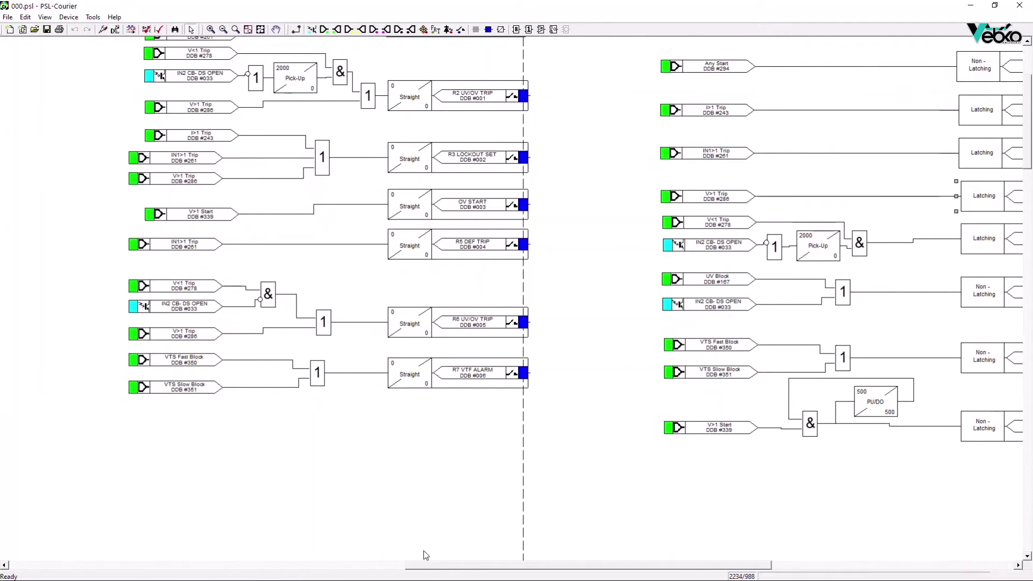
pyautogui.click(414, 200)
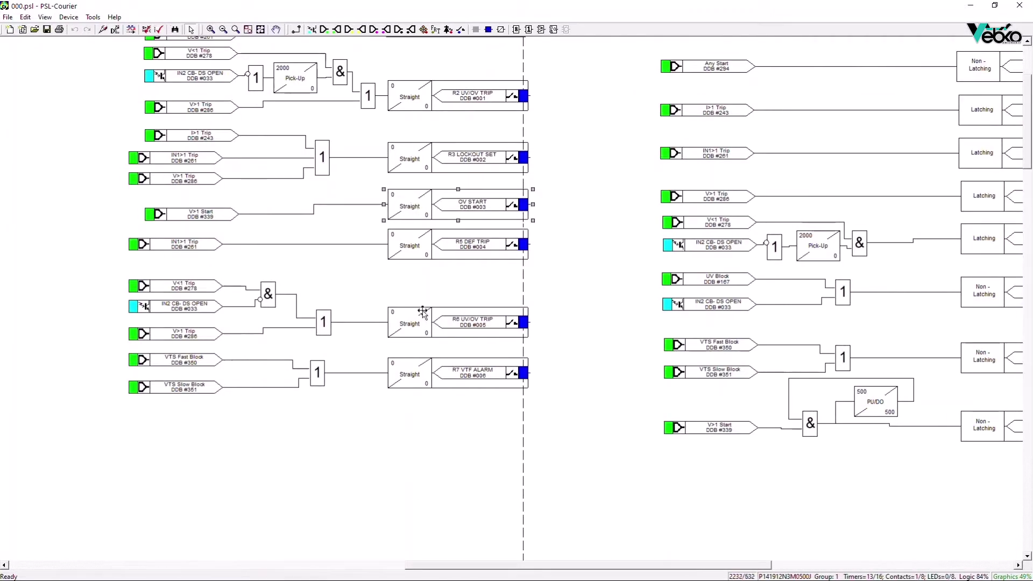
pyautogui.moveTo(424, 318); pyautogui.dragTo(422, 315)
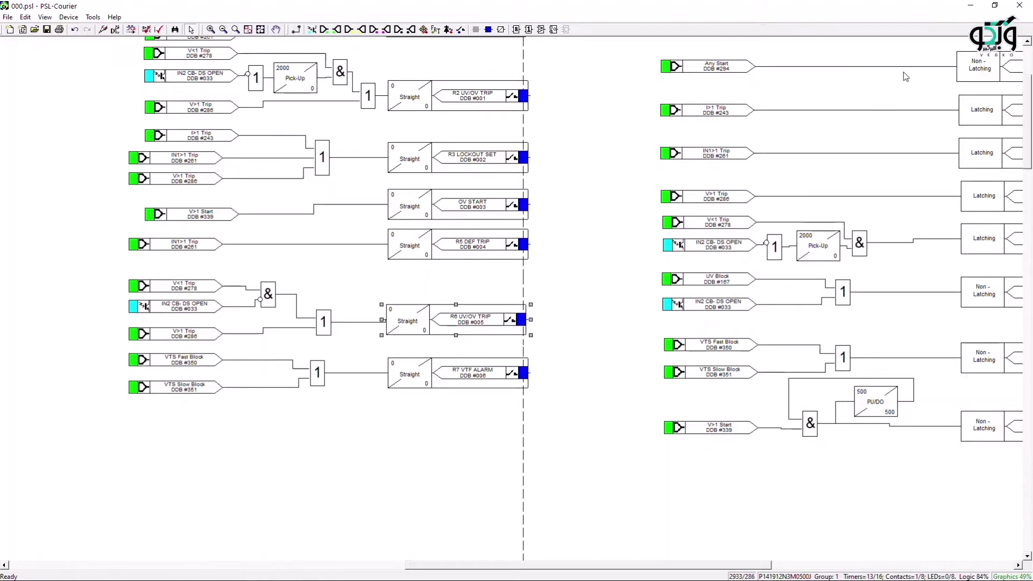
pyautogui.click(970, 5)
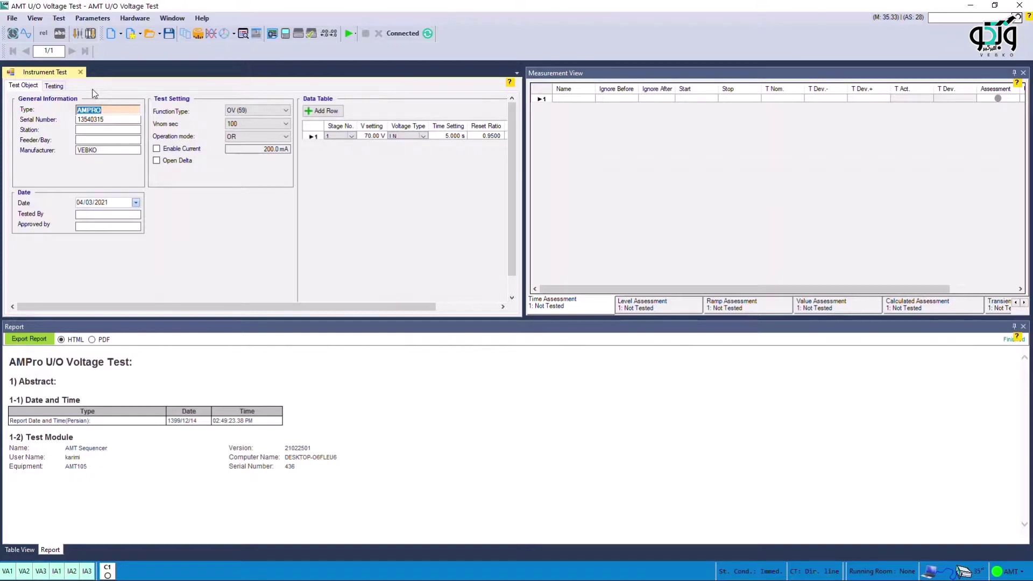
# - In AMT U/O Voltage Test, set the test object type to p141, keep function OV (59), and set Vnom sec to 110
pyautogui.write('p141')
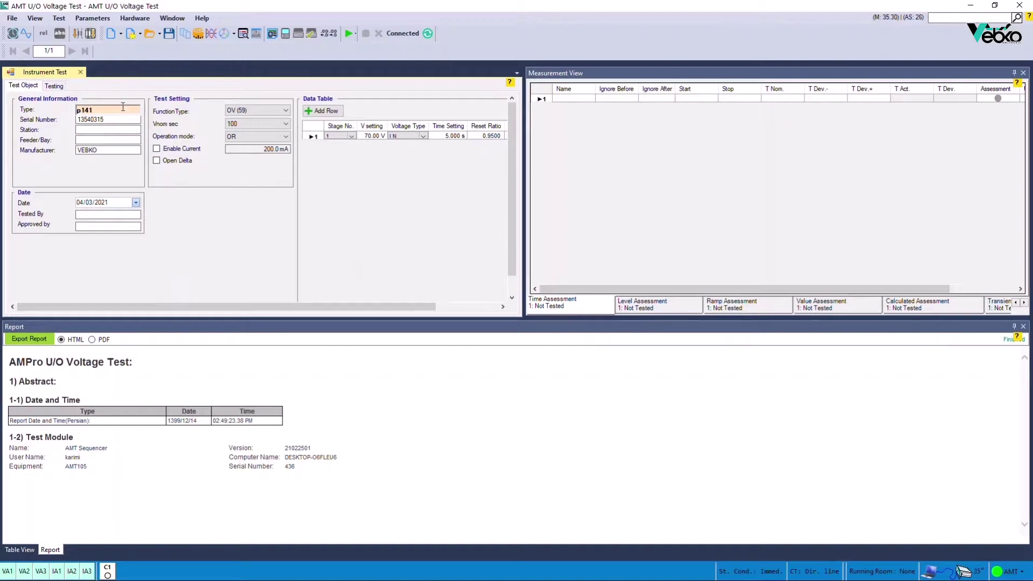
pyautogui.click(230, 112)
pyautogui.click(230, 115)
pyautogui.press('Tab')
pyautogui.click(289, 126)
pyautogui.click(284, 140)
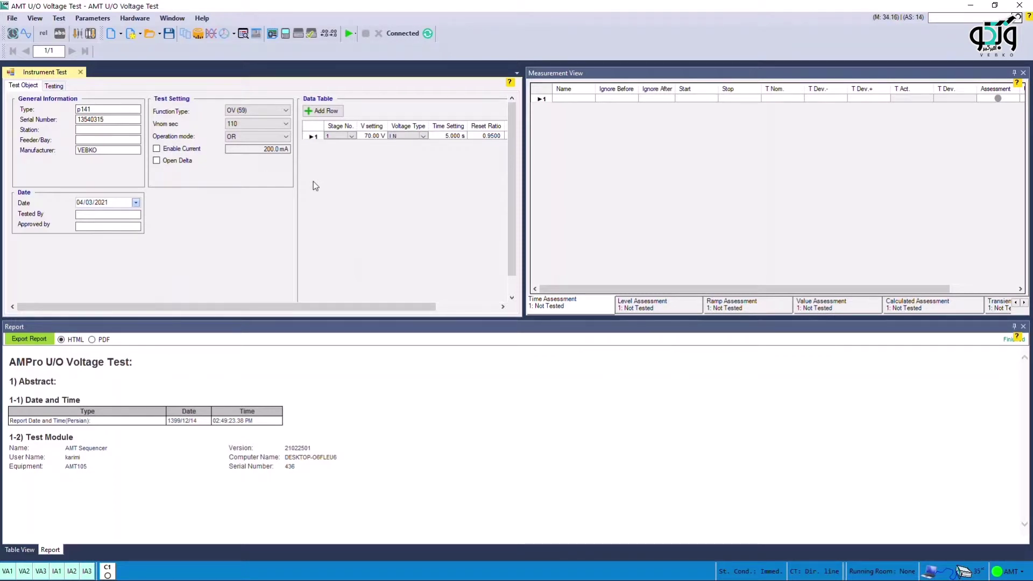
# - Widen the test object pane, set stage 1's V setting to 76 V and keep the voltage type LN
pyautogui.moveTo(524, 192); pyautogui.dragTo(610, 192)
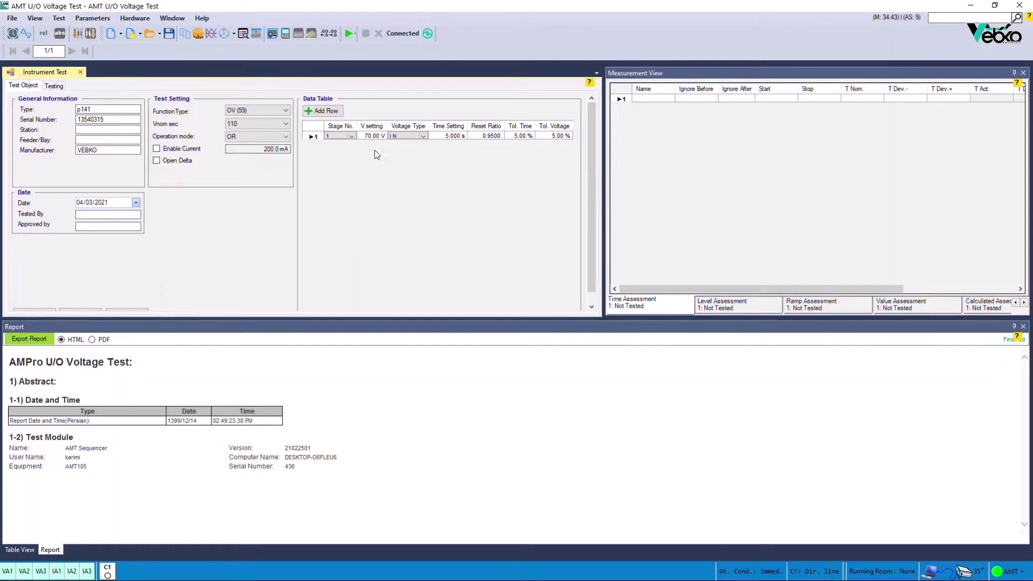
pyautogui.scroll(-1, 361, 138)
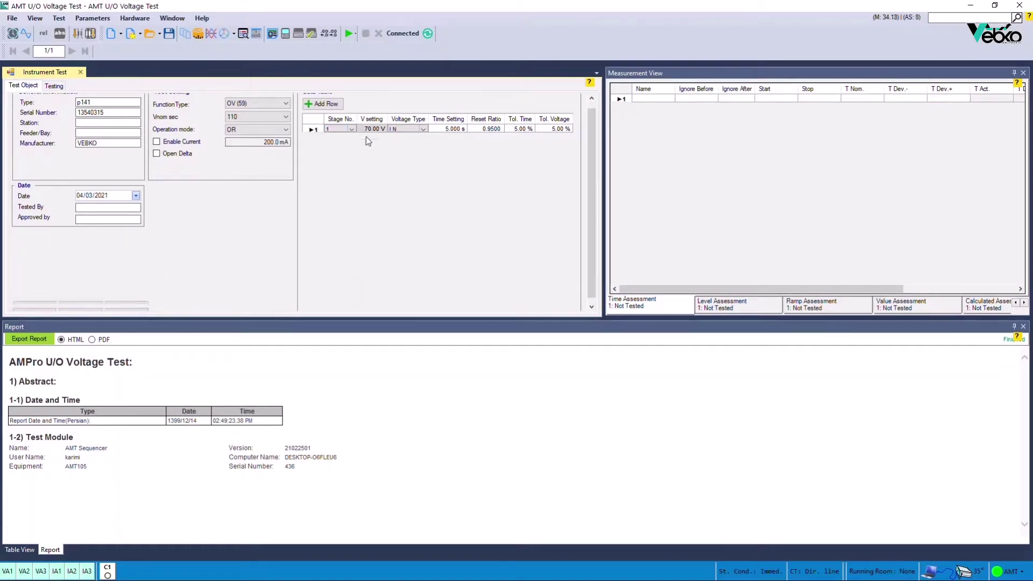
pyautogui.click(368, 132)
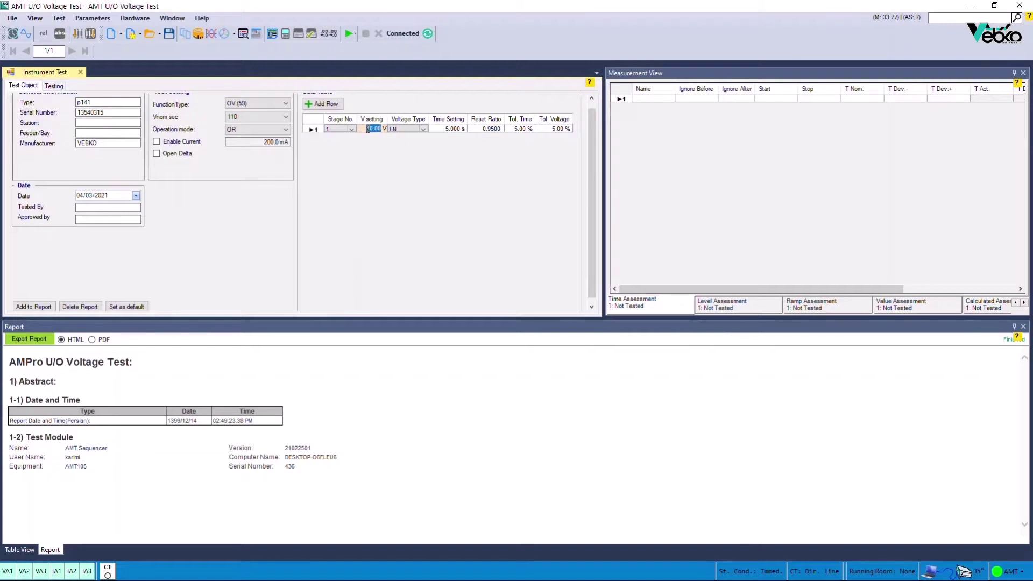
pyautogui.write('76')
pyautogui.click(424, 129)
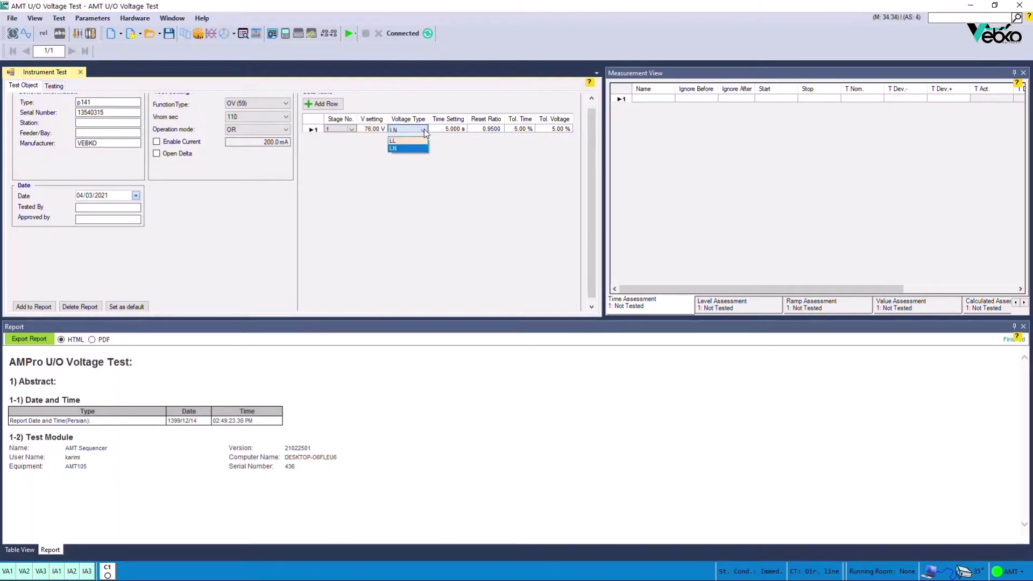
pyautogui.click(424, 130)
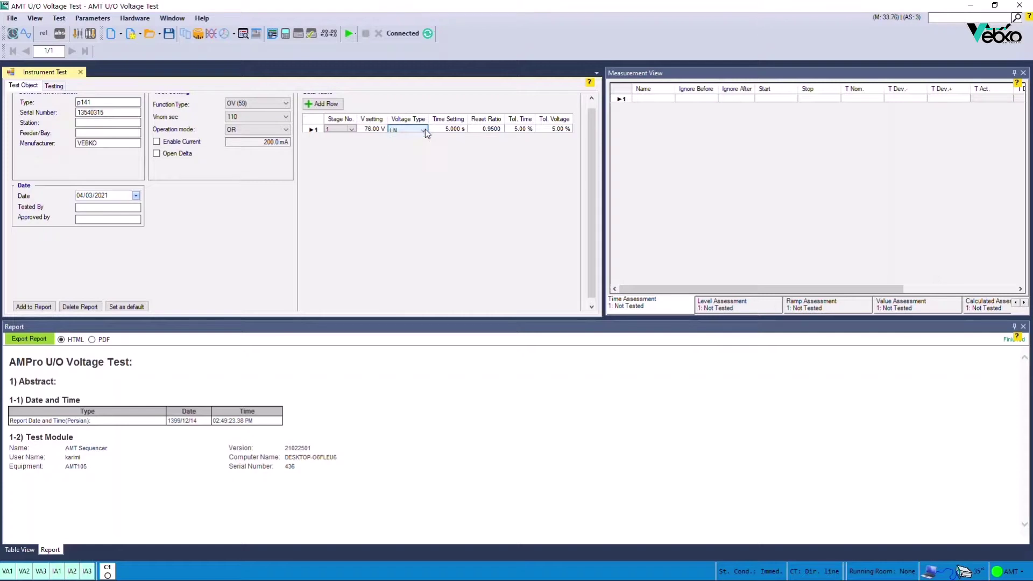
# - Set stage 1's time setting to 4 s, keep the reset ratio at 0.95, and show the Testing settings
pyautogui.click(446, 128)
pyautogui.press('Delete')
pyautogui.write('4')
pyautogui.click(477, 132)
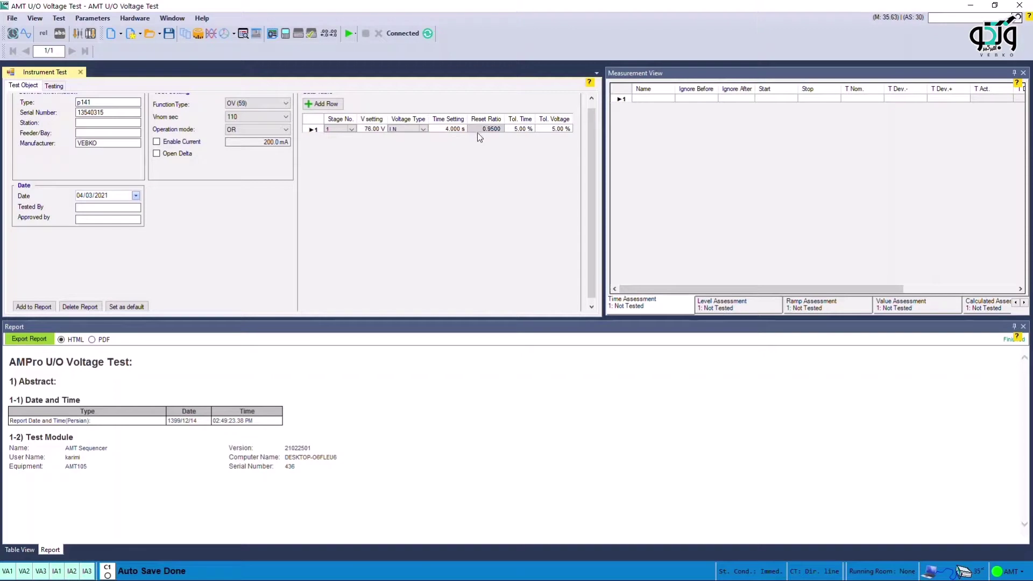
pyautogui.scroll(1, 461, 158)
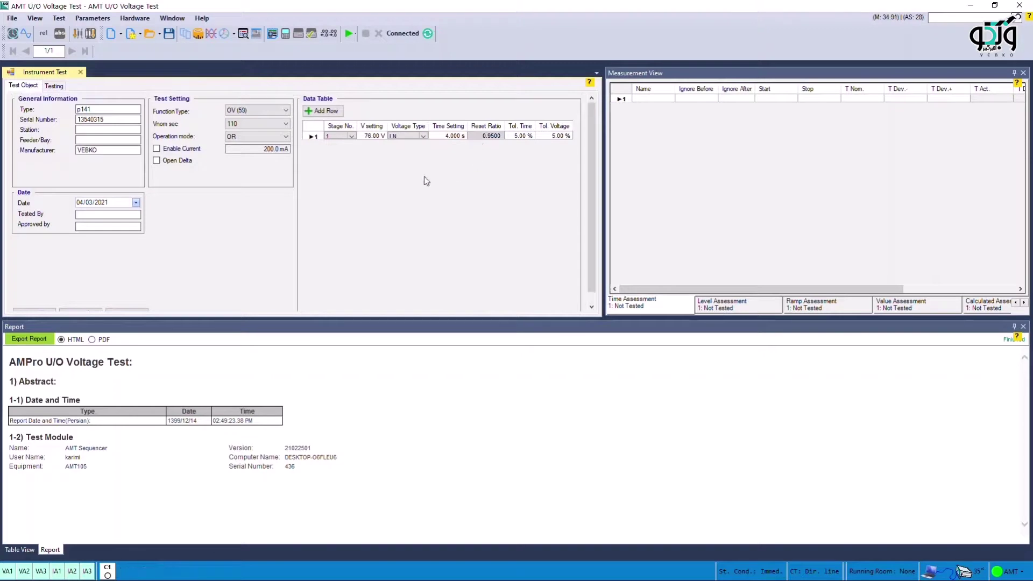
pyautogui.click(60, 87)
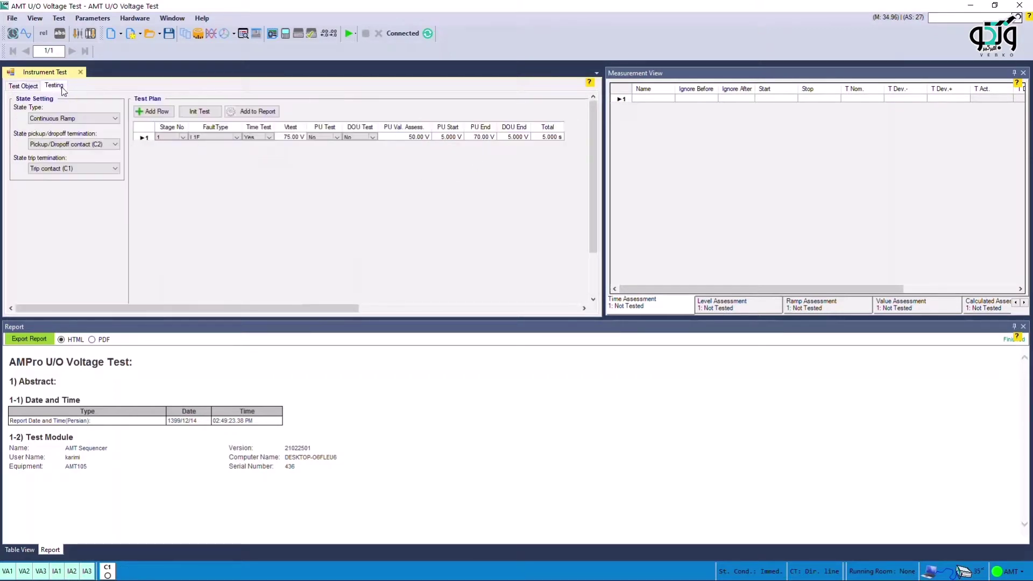
# - Check the state type and pickup/dropoff termination options, keeping Continuous Ramp and Pickup/Dropoff contact (C2)
pyautogui.click(115, 119)
pyautogui.click(116, 120)
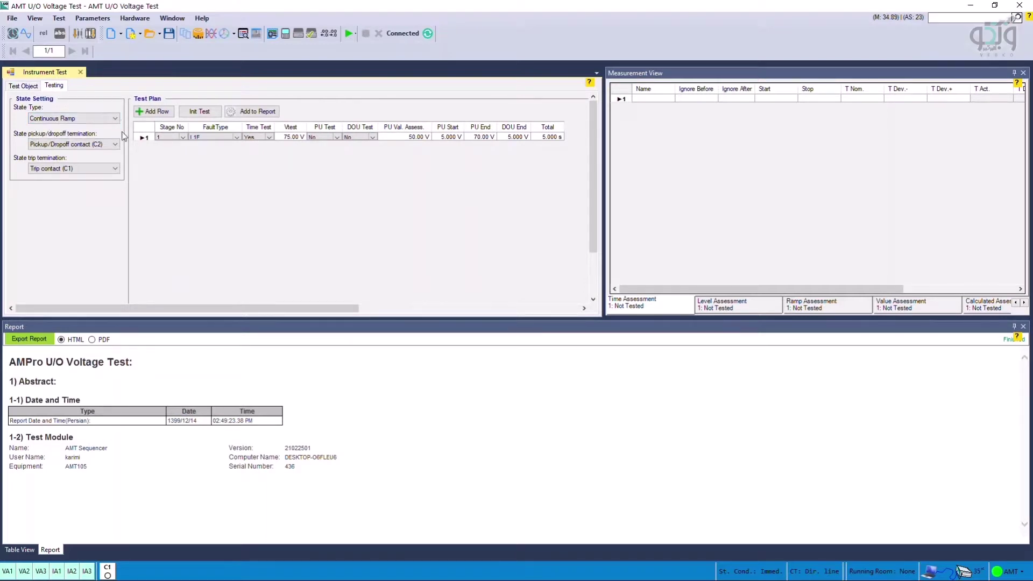
pyautogui.click(116, 144)
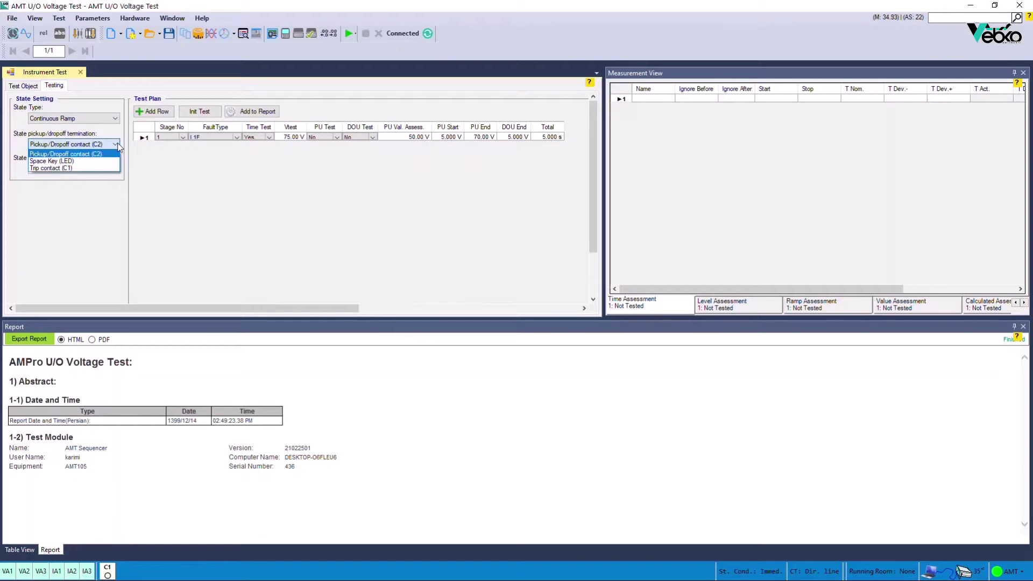
pyautogui.click(117, 145)
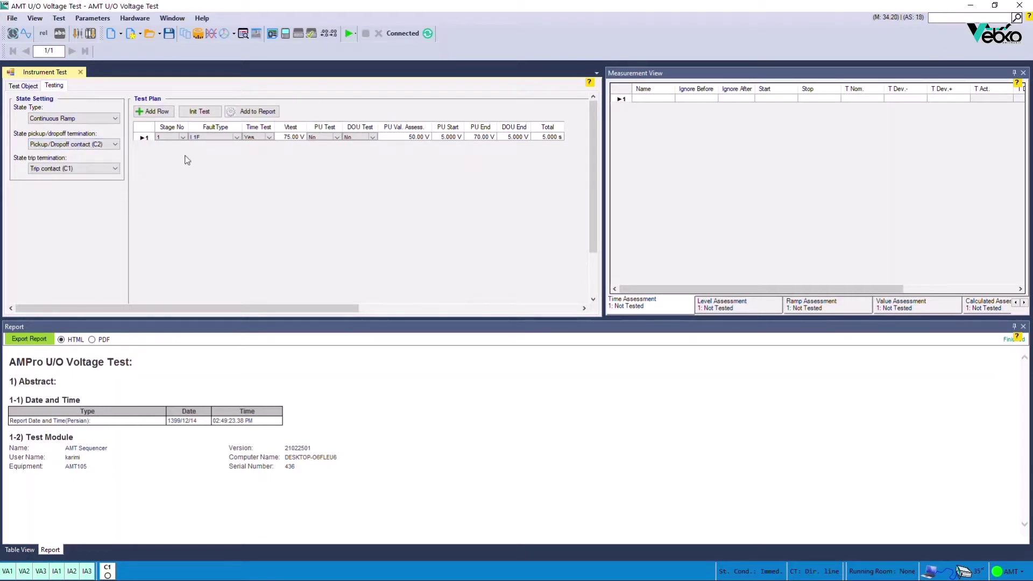
# - In the stage 1 test plan row, set the fault type to L1E, L2E, L3E and Vtest to 80 V
pyautogui.click(237, 141)
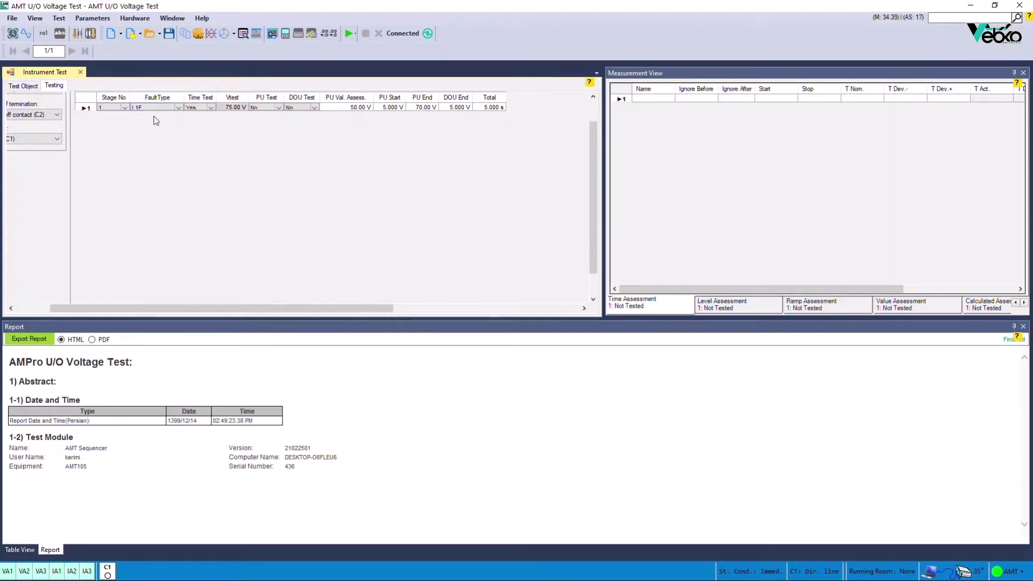
pyautogui.click(177, 108)
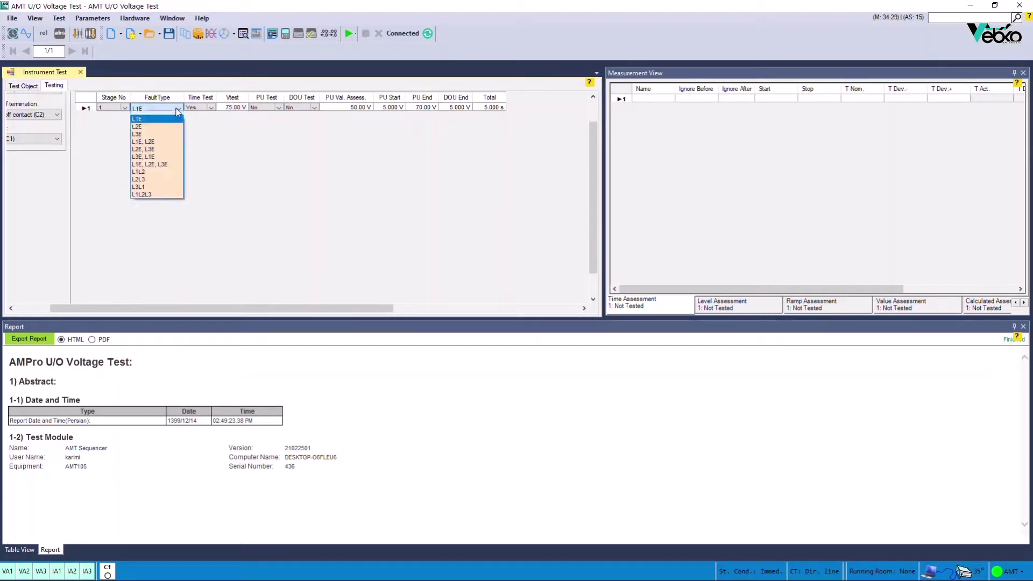
pyautogui.click(169, 164)
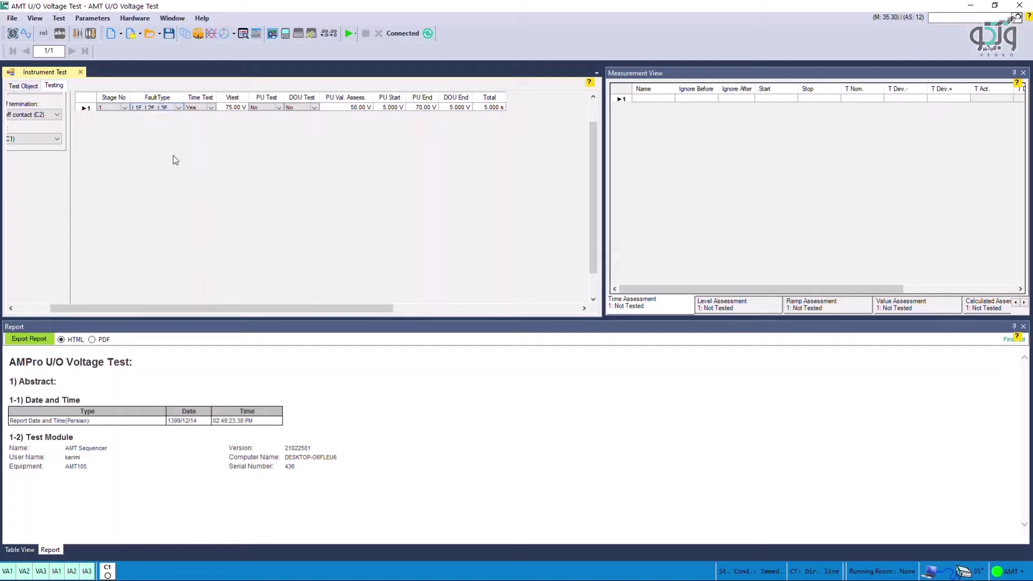
pyautogui.click(230, 107)
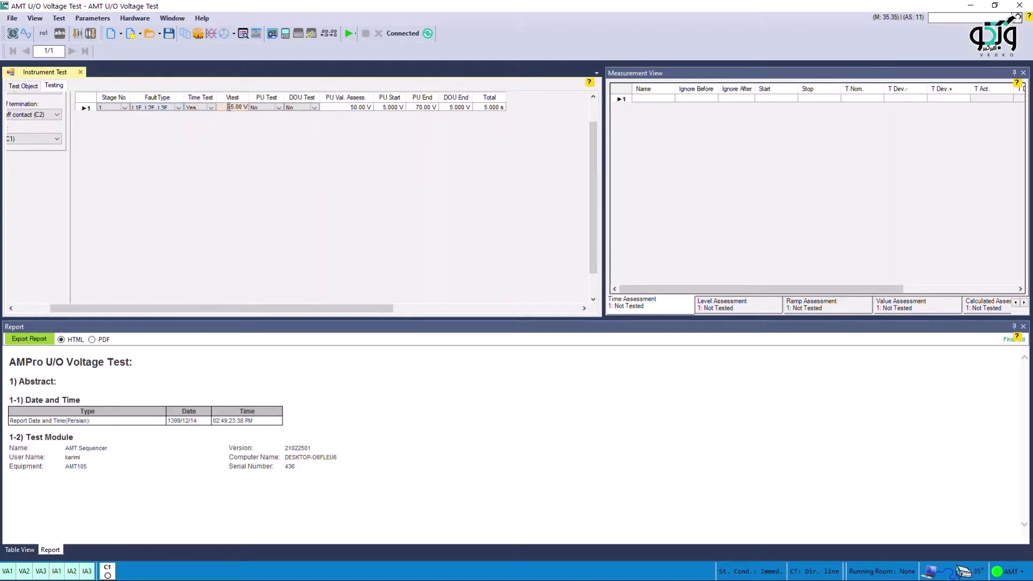
pyautogui.write('8')
# - Enable the pickup and dropoff tests for stage 1 and set the pickup value assessment to 75.5 V
pyautogui.click(280, 108)
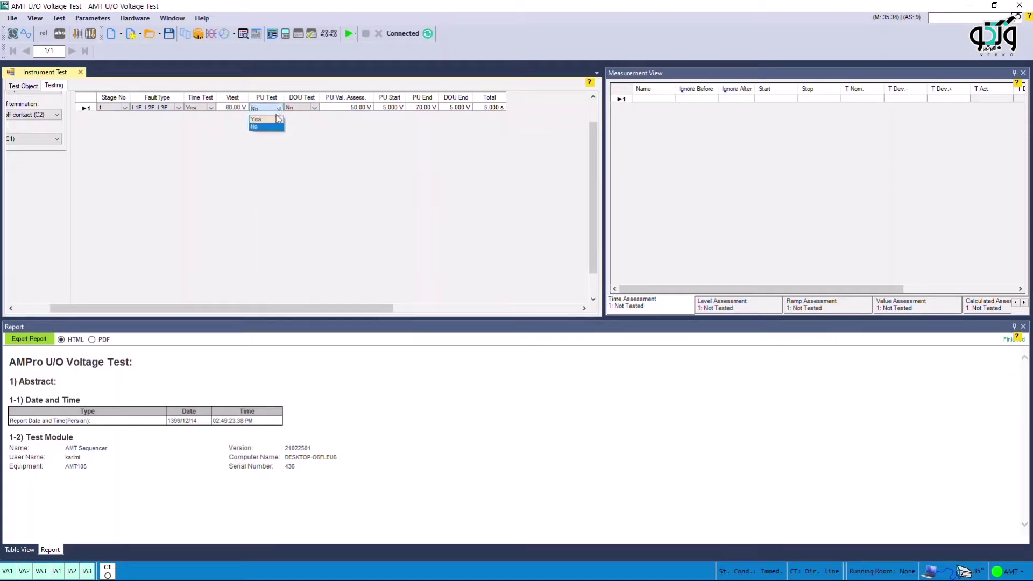
pyautogui.click(275, 118)
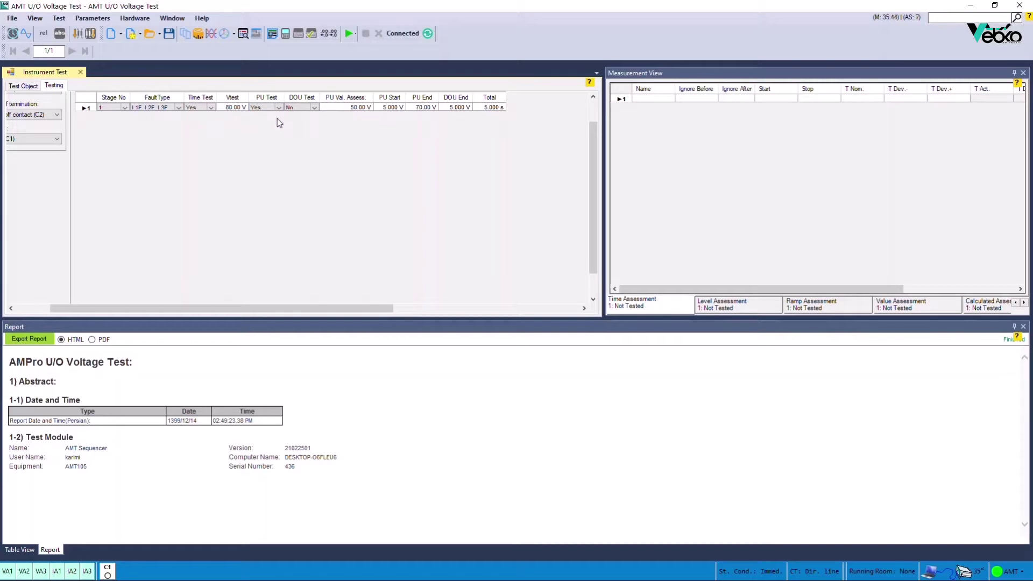
pyautogui.click(314, 108)
pyautogui.click(344, 106)
pyautogui.doubleClick(344, 107)
pyautogui.write('75.5')
# - Set the stage 1 pickup ramp to start at 70 V and end at 80 V
pyautogui.click(386, 107)
pyautogui.doubleClick(385, 108)
pyautogui.write('70')
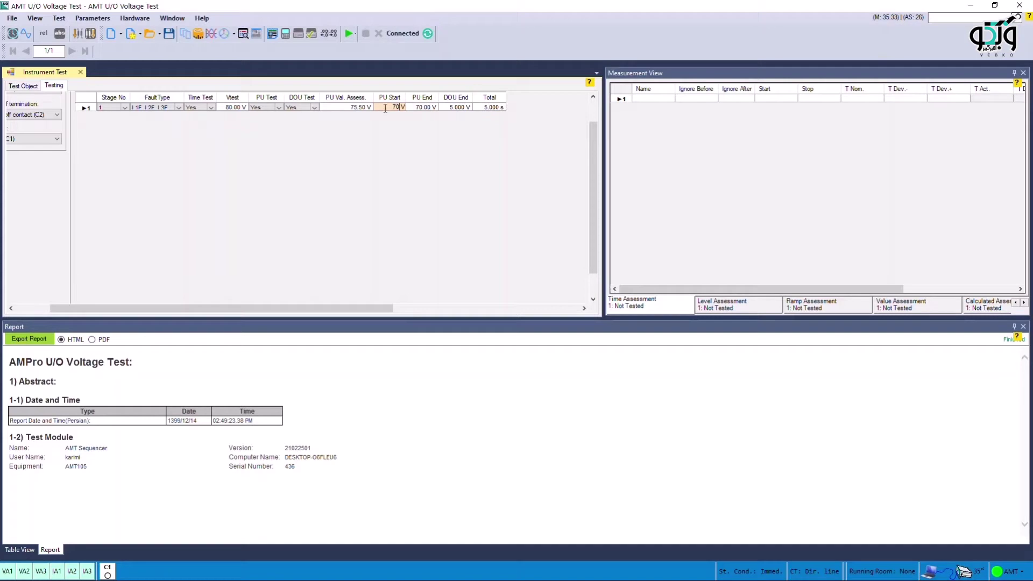
pyautogui.click(393, 124)
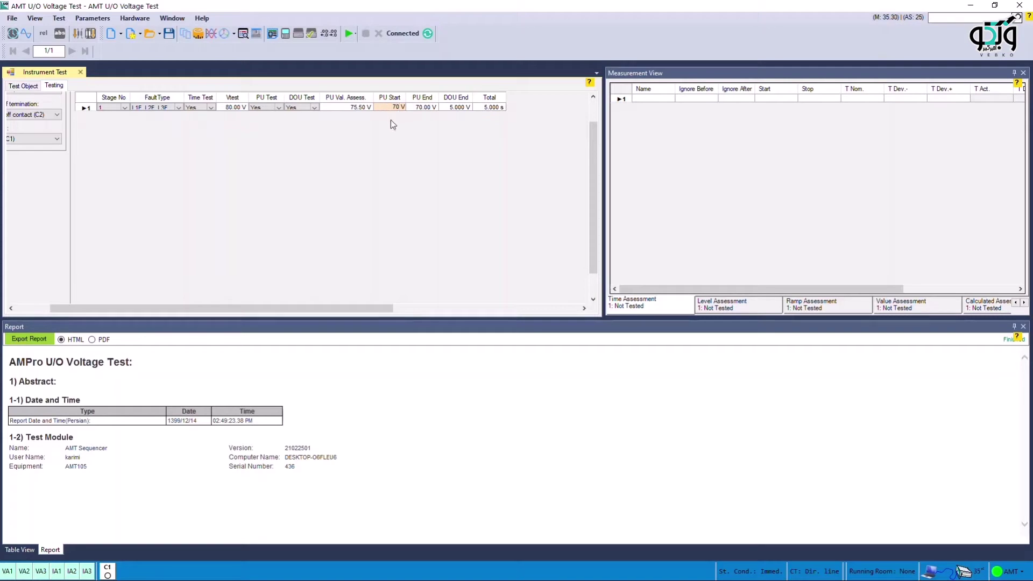
pyautogui.click(418, 108)
pyautogui.click(417, 108)
pyautogui.doubleClick(417, 109)
pyautogui.write('80')
# - Set the stage 1 dropoff end to 70 V and initialize the test to generate its states
pyautogui.click(449, 111)
pyautogui.doubleClick(449, 107)
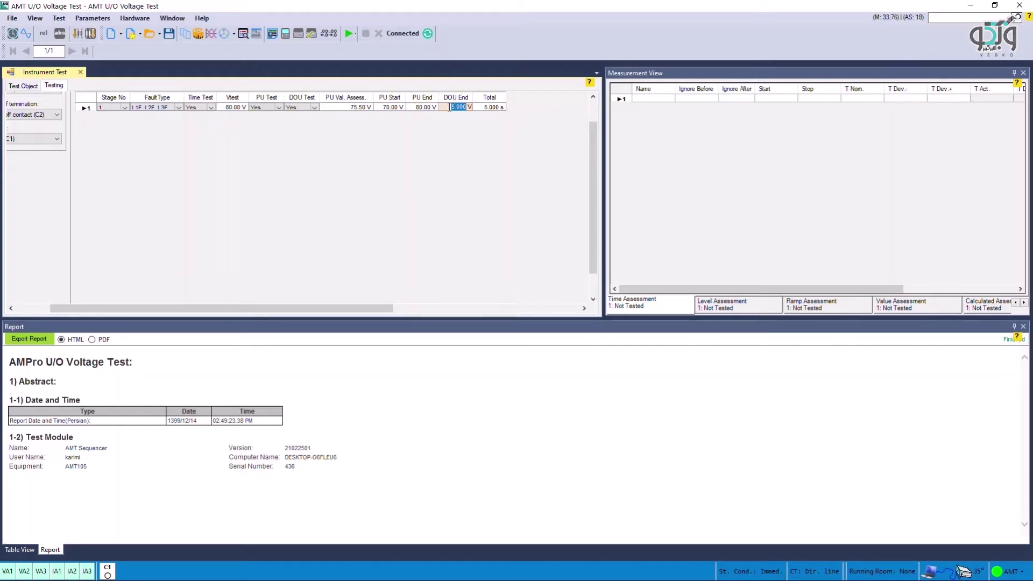
pyautogui.write('70')
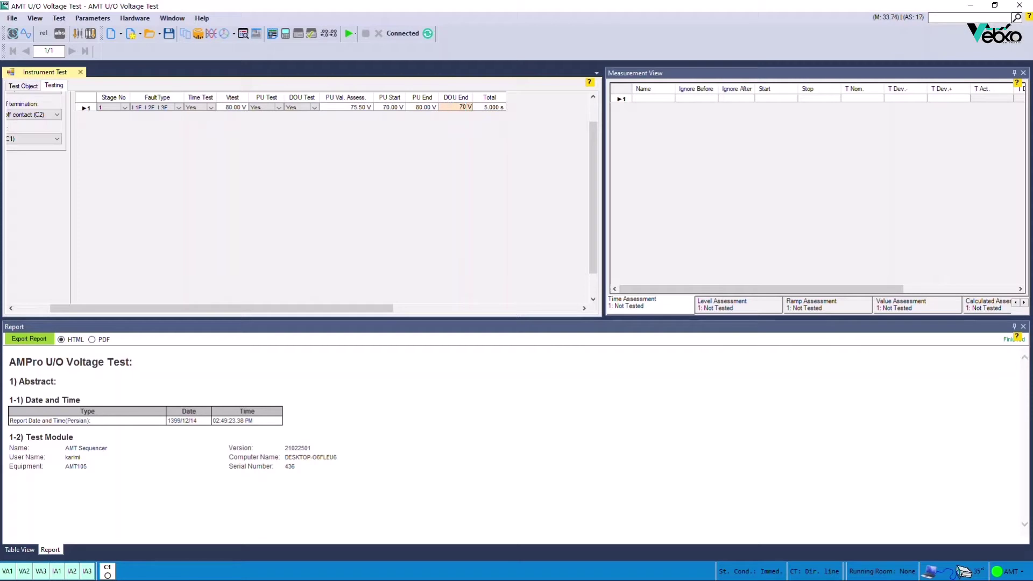
pyautogui.press('Tab')
pyautogui.scroll(1, 420, 141)
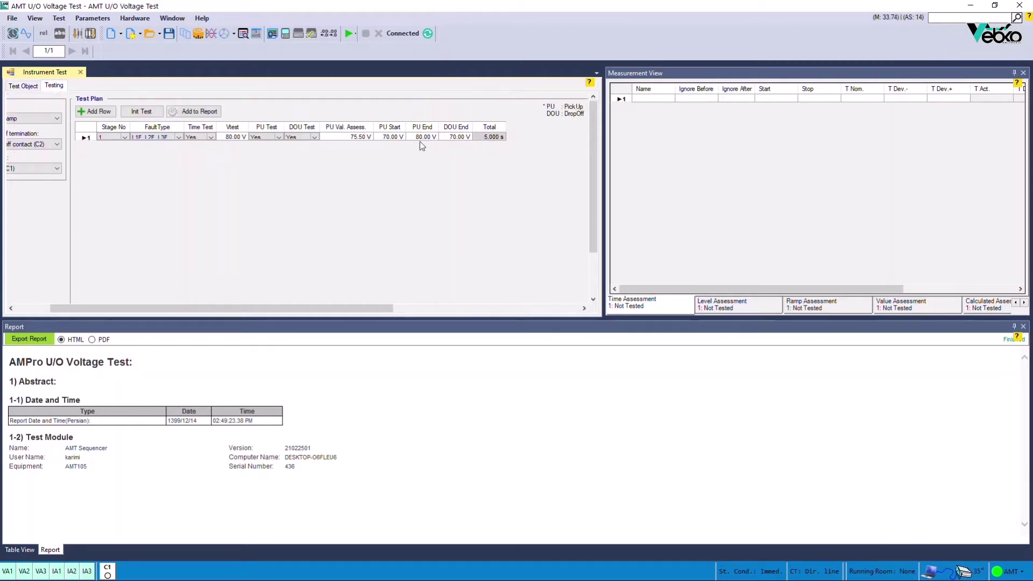
pyautogui.click(154, 112)
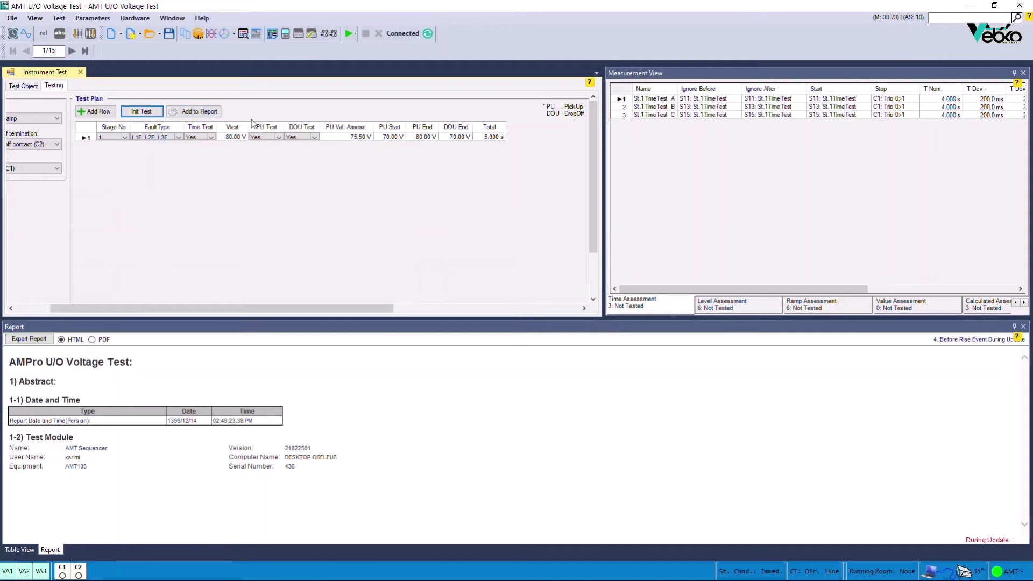
# - Run the test and examine the ramp and time assessment results, including actual values and deviations
pyautogui.click(348, 34)
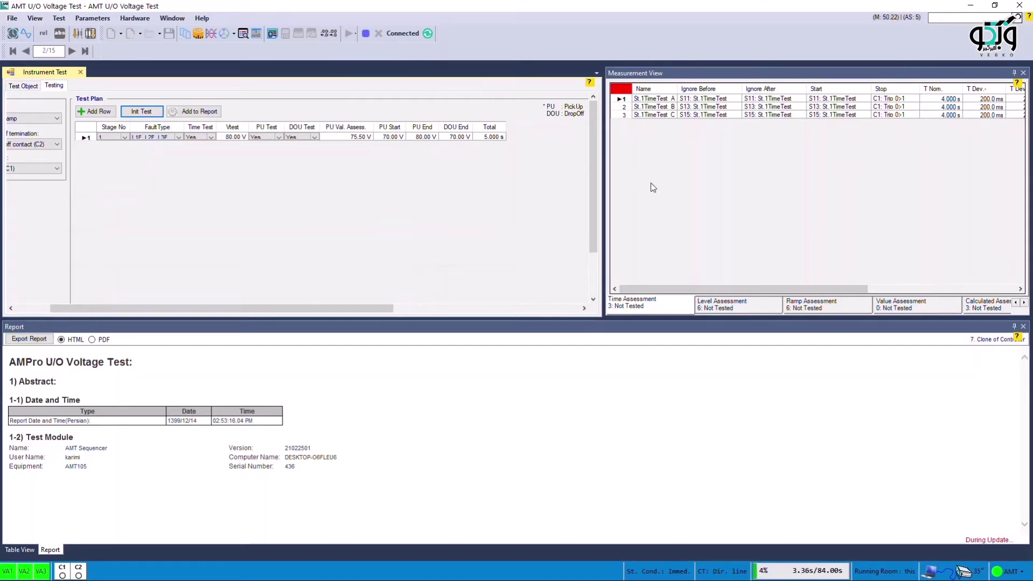
pyautogui.click(789, 297)
pyautogui.moveTo(829, 291); pyautogui.dragTo(871, 294)
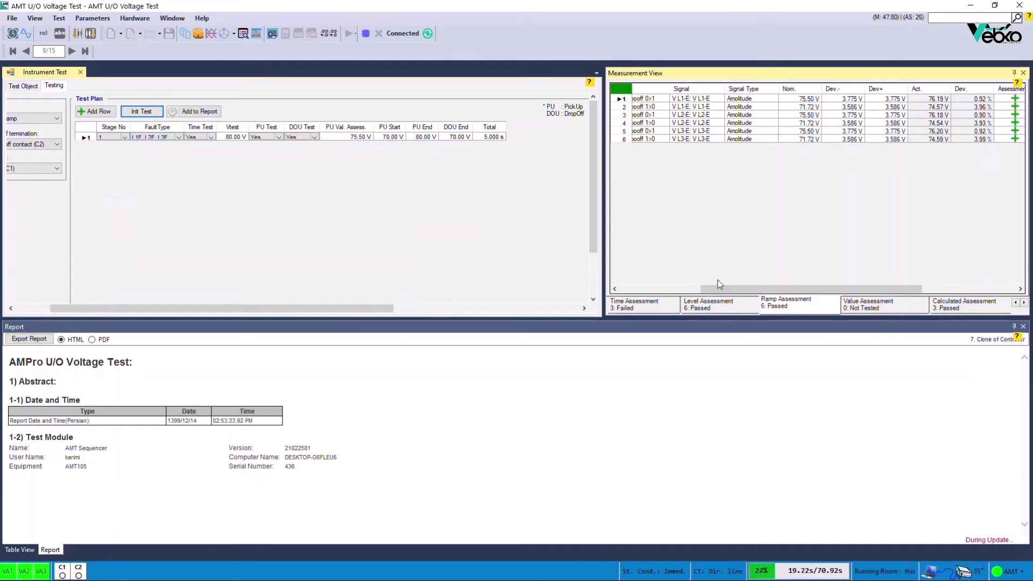
pyautogui.click(655, 305)
pyautogui.moveTo(635, 292); pyautogui.dragTo(700, 291)
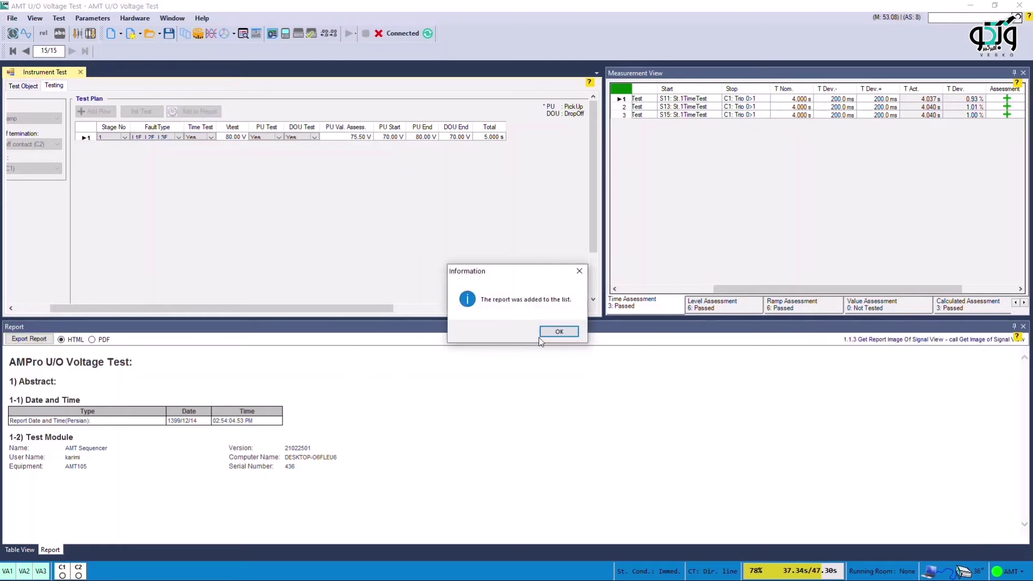
# - Acknowledge the report's addition to the list and review its test plan and results
pyautogui.press('Return')
pyautogui.scroll(-15, 421, 380)
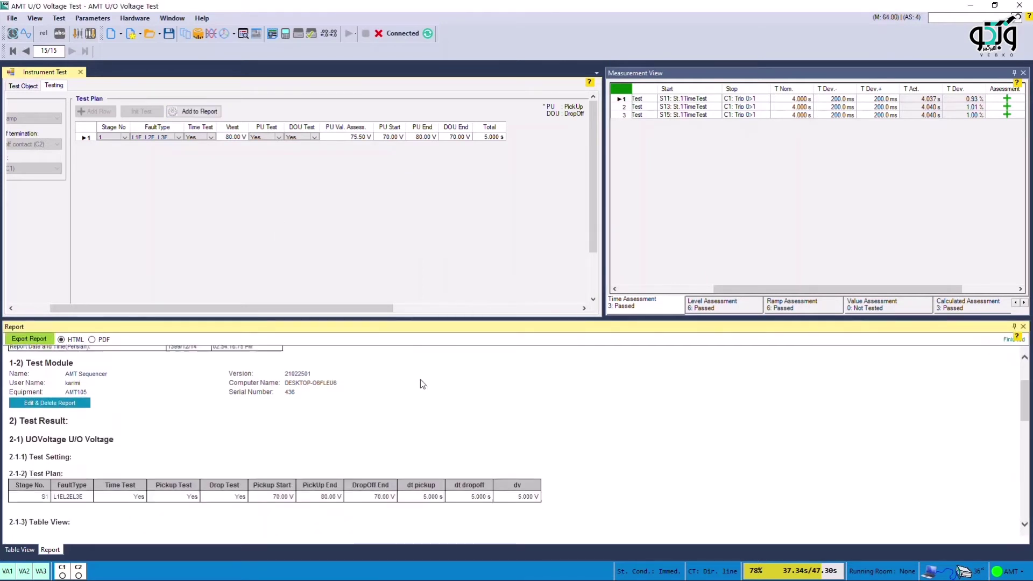
pyautogui.scroll(-3, 422, 383)
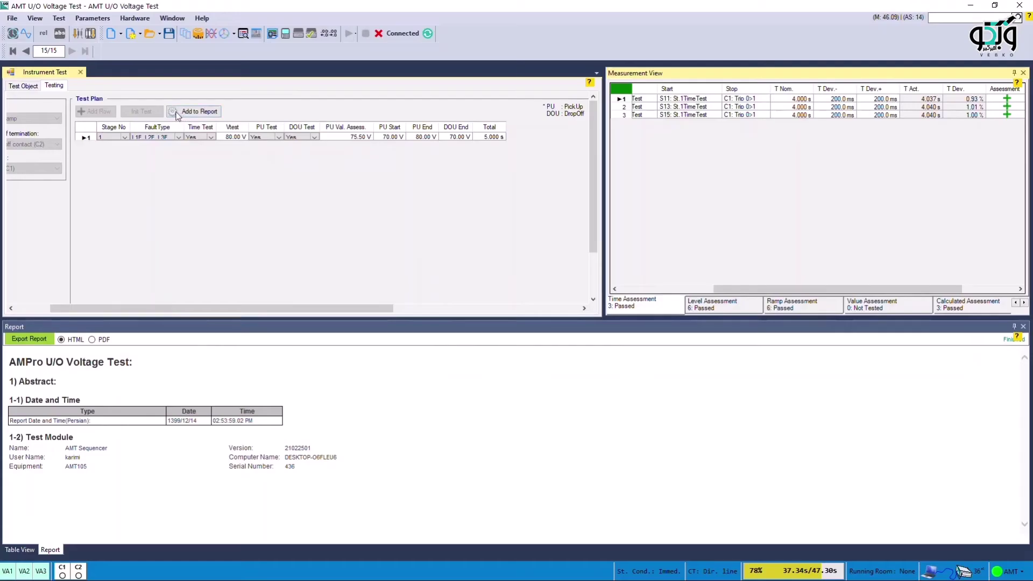
# - Open the options for choosing which sections are included in the test report
pyautogui.click(173, 112)
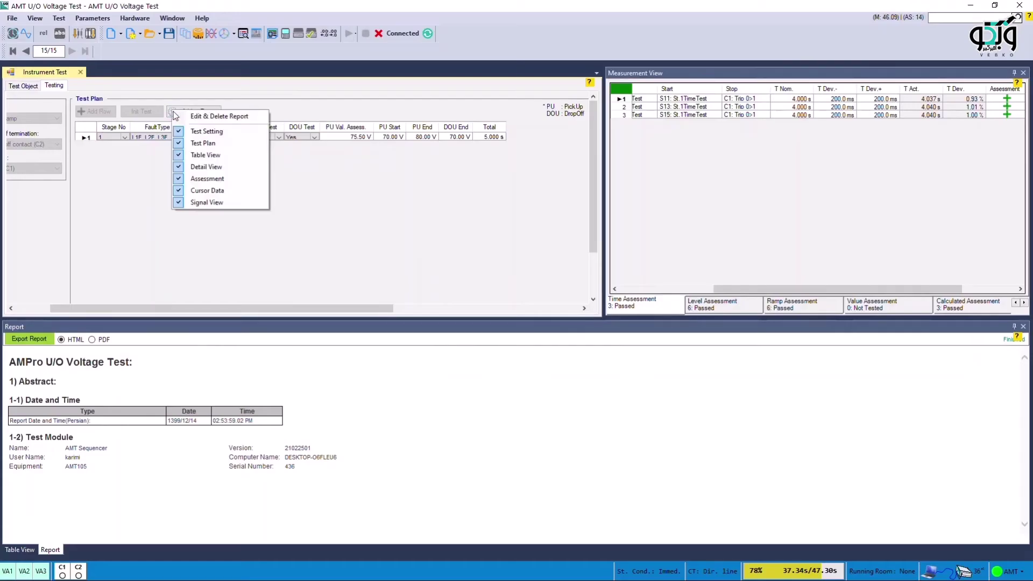